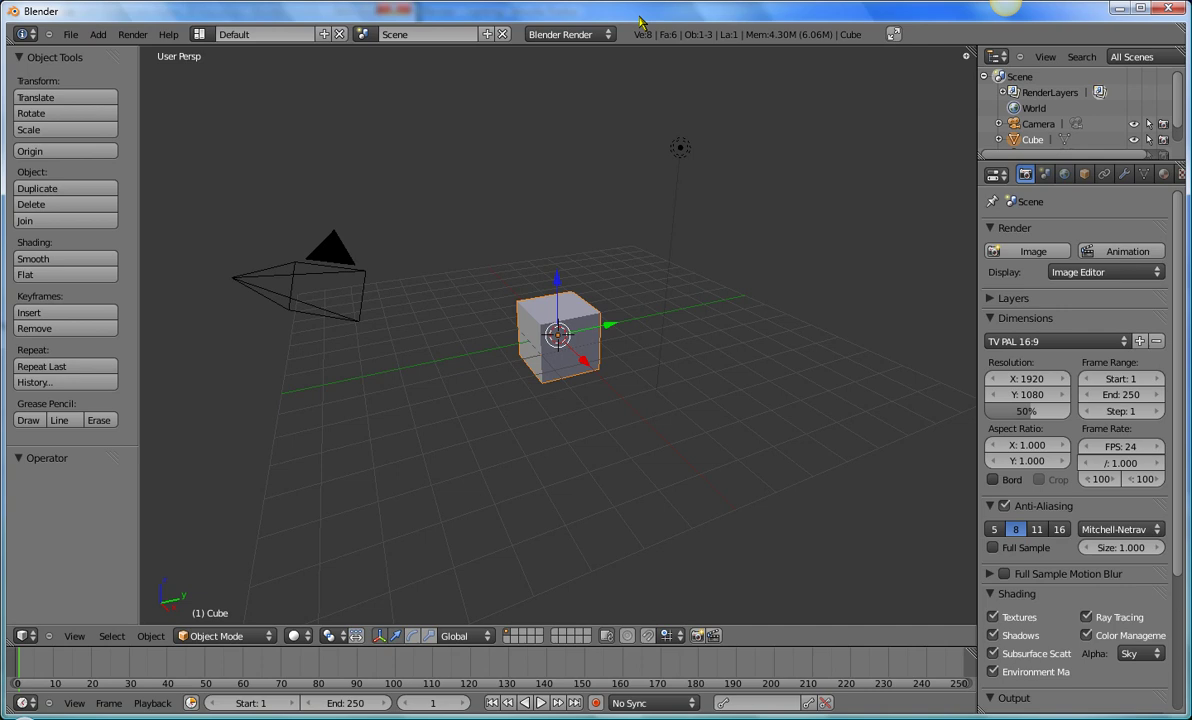
# - Select the lamp hanging above the cube
pyautogui.rightClick(695, 165)
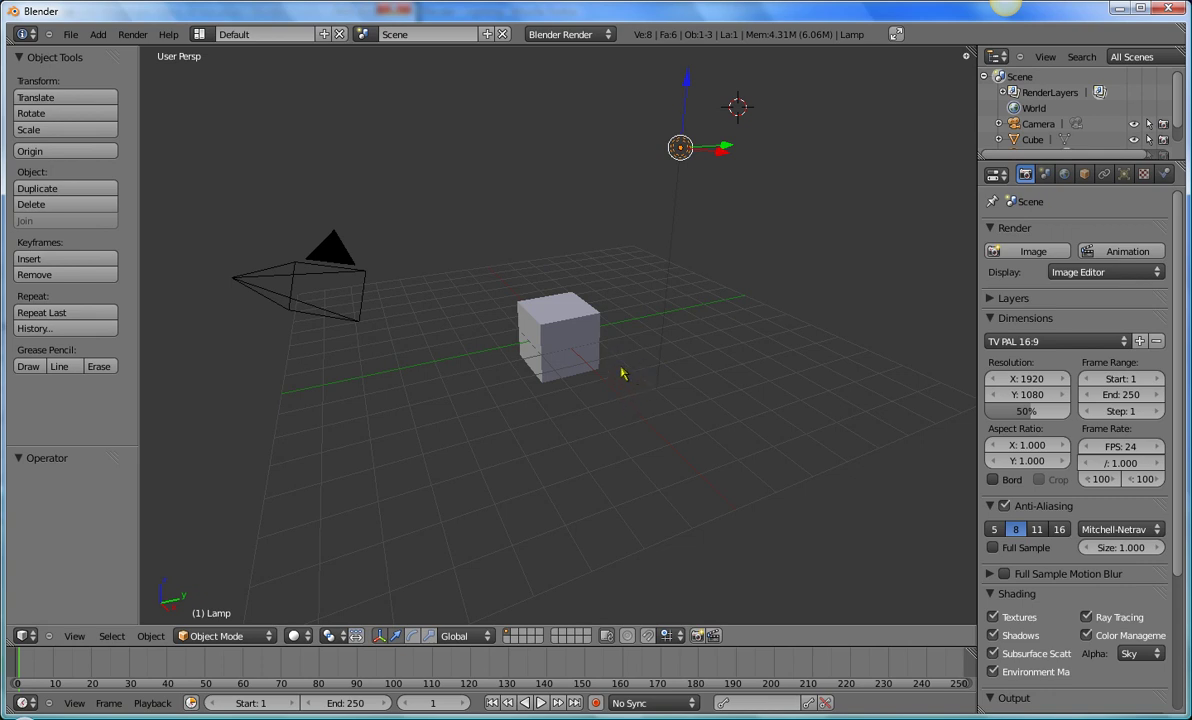
# - Try several lamp positions around the cube, finishing high above the scene
pyautogui.press('g')
pyautogui.click(622, 499)
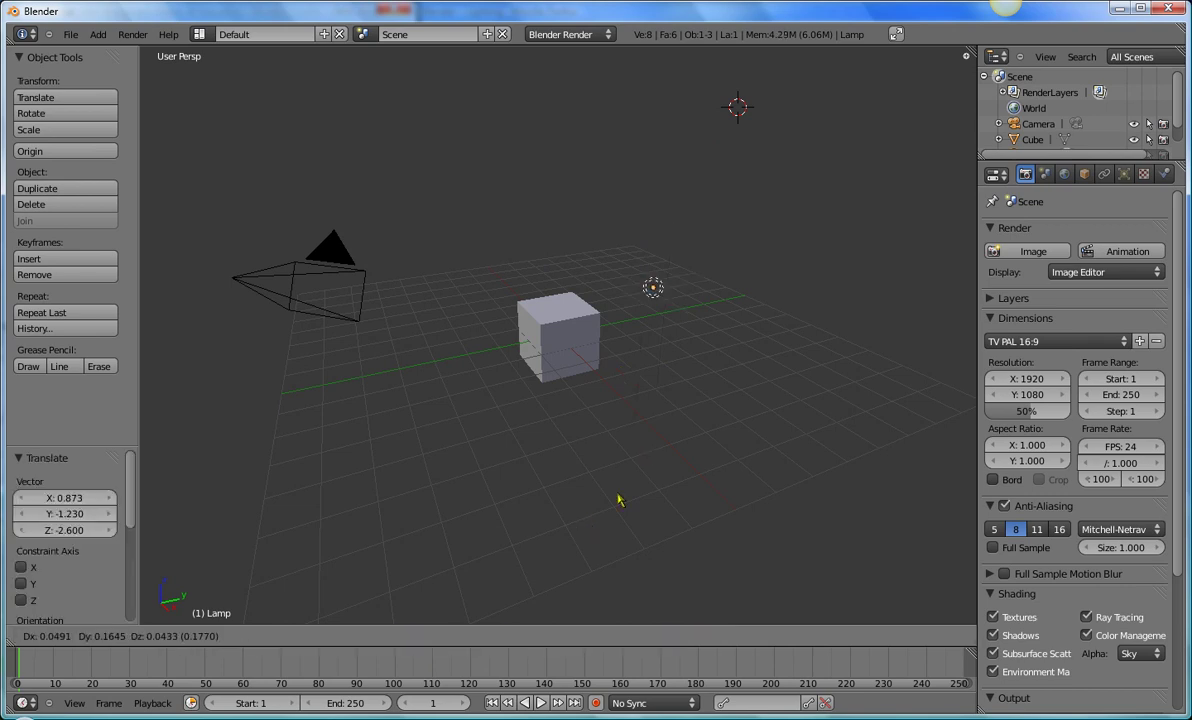
pyautogui.press('g')
pyautogui.click(449, 397)
pyautogui.press('g')
pyautogui.click(350, 550)
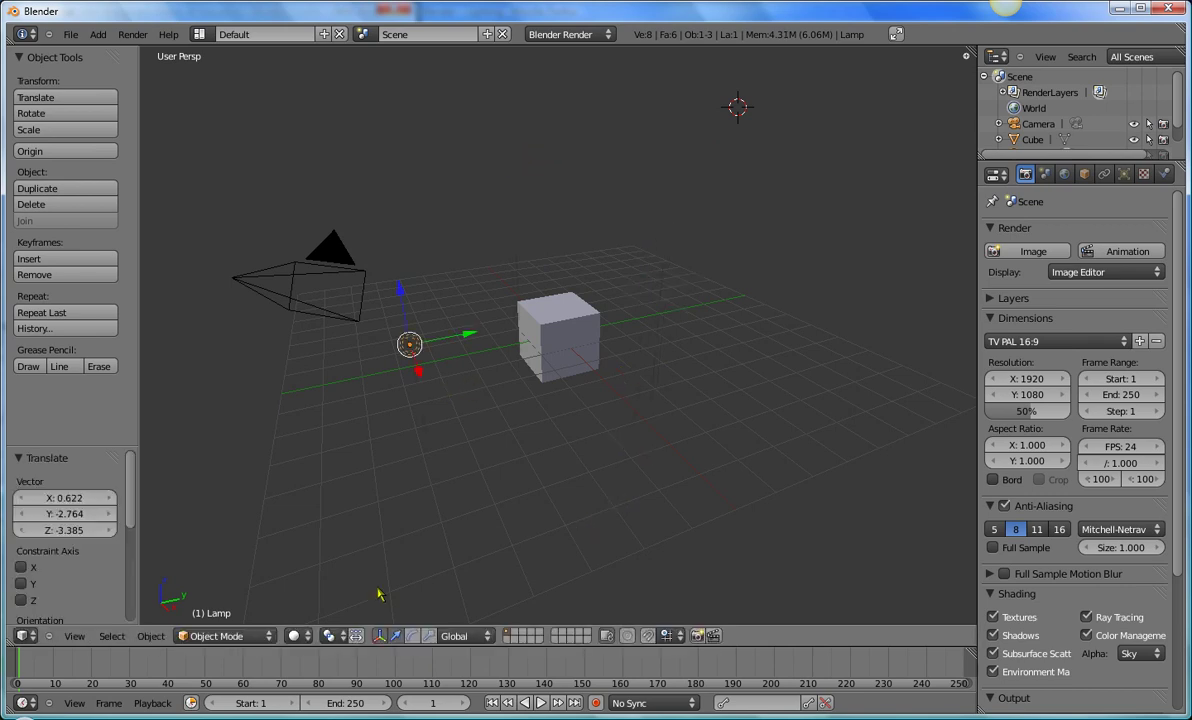
pyautogui.press('g')
pyautogui.click(645, 538)
pyautogui.press('g')
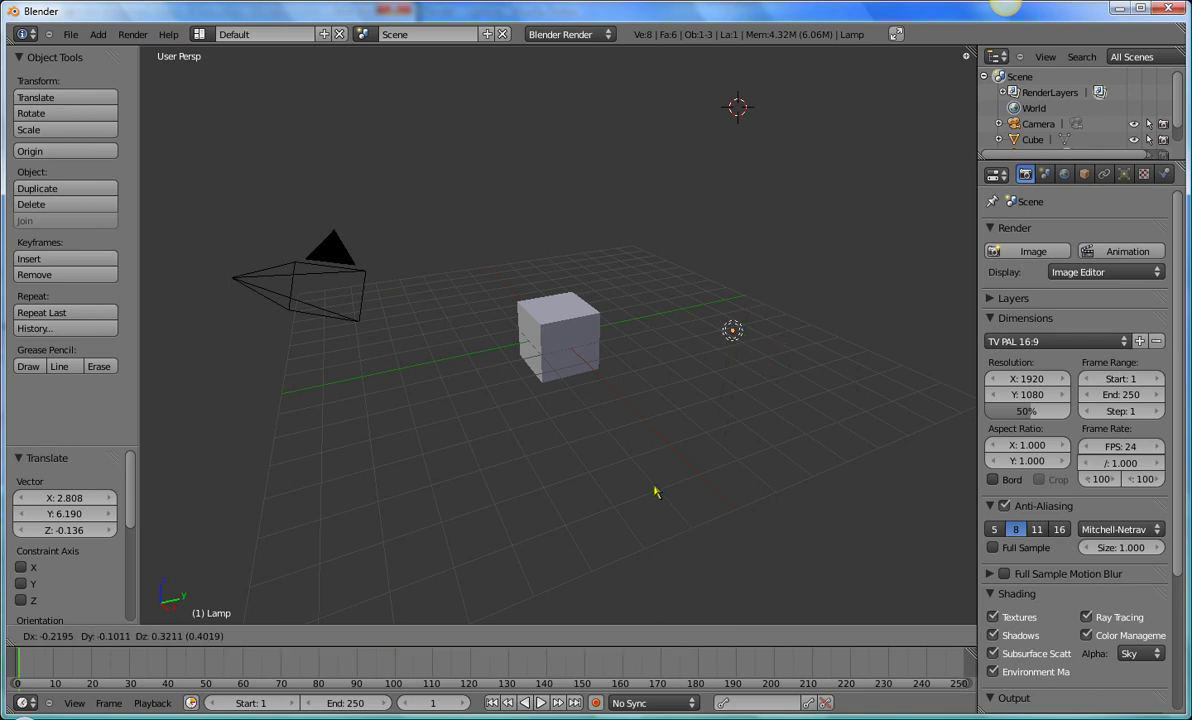
pyautogui.click(618, 287)
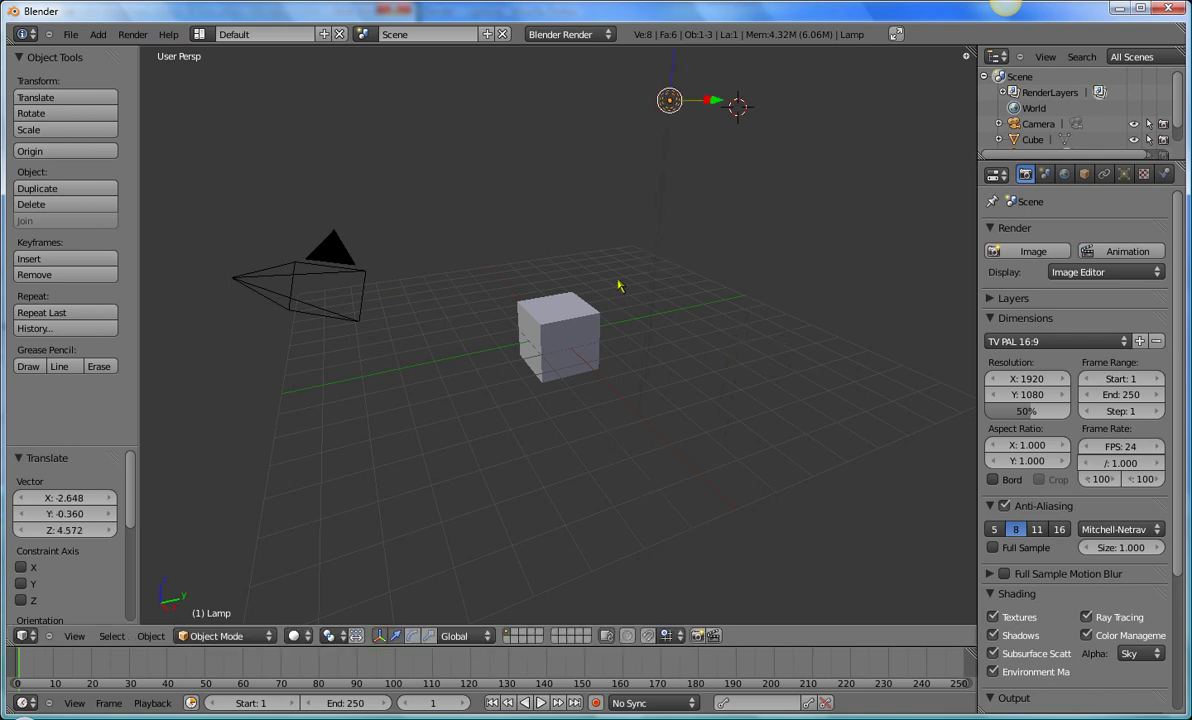
# - Render the scene and return to the 3D View
pyautogui.press('F12')
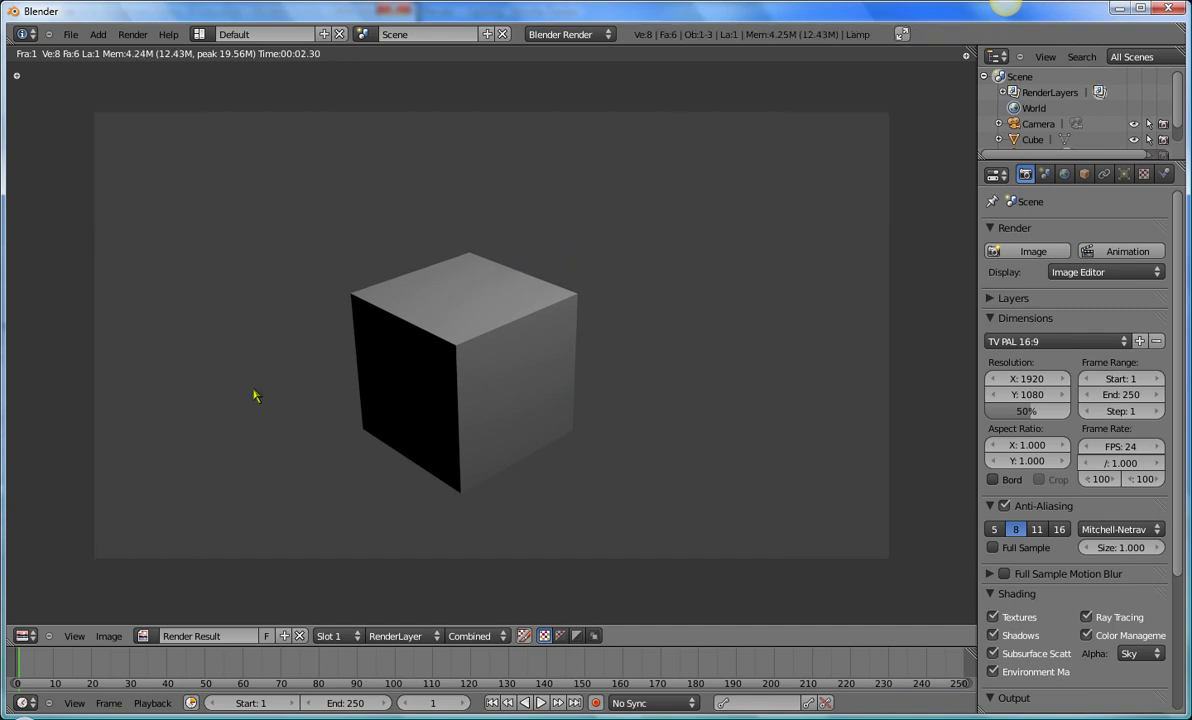
pyautogui.click(28, 636)
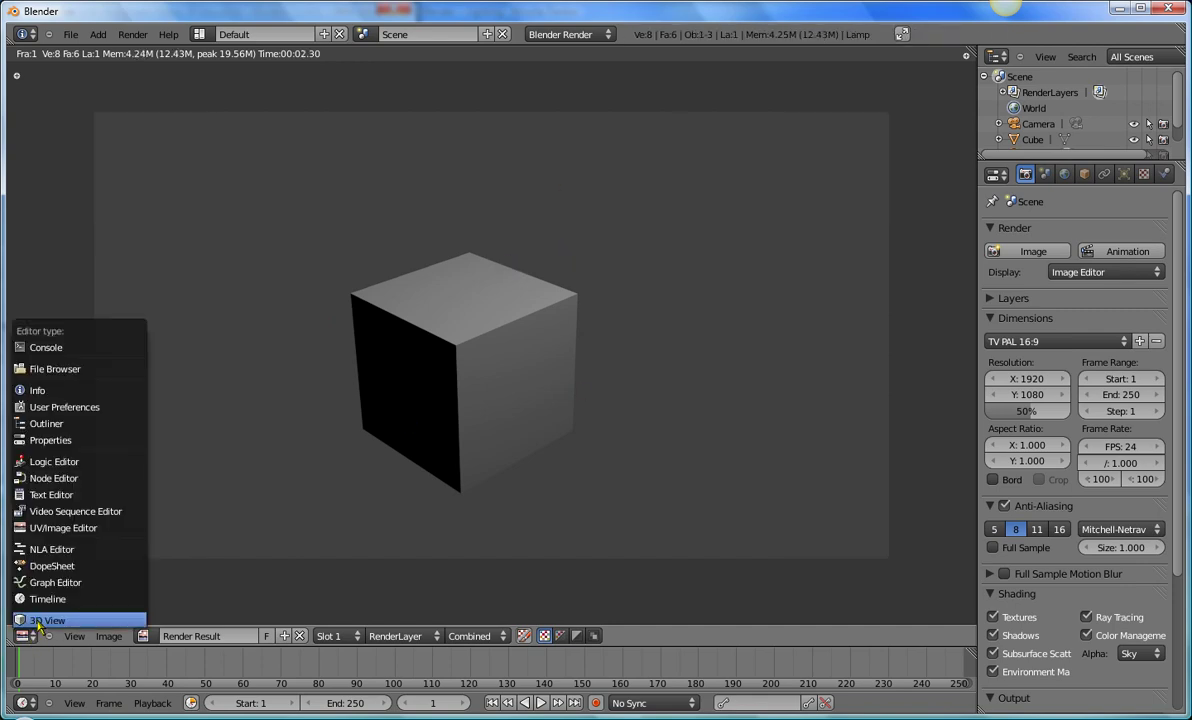
pyautogui.click(40, 620)
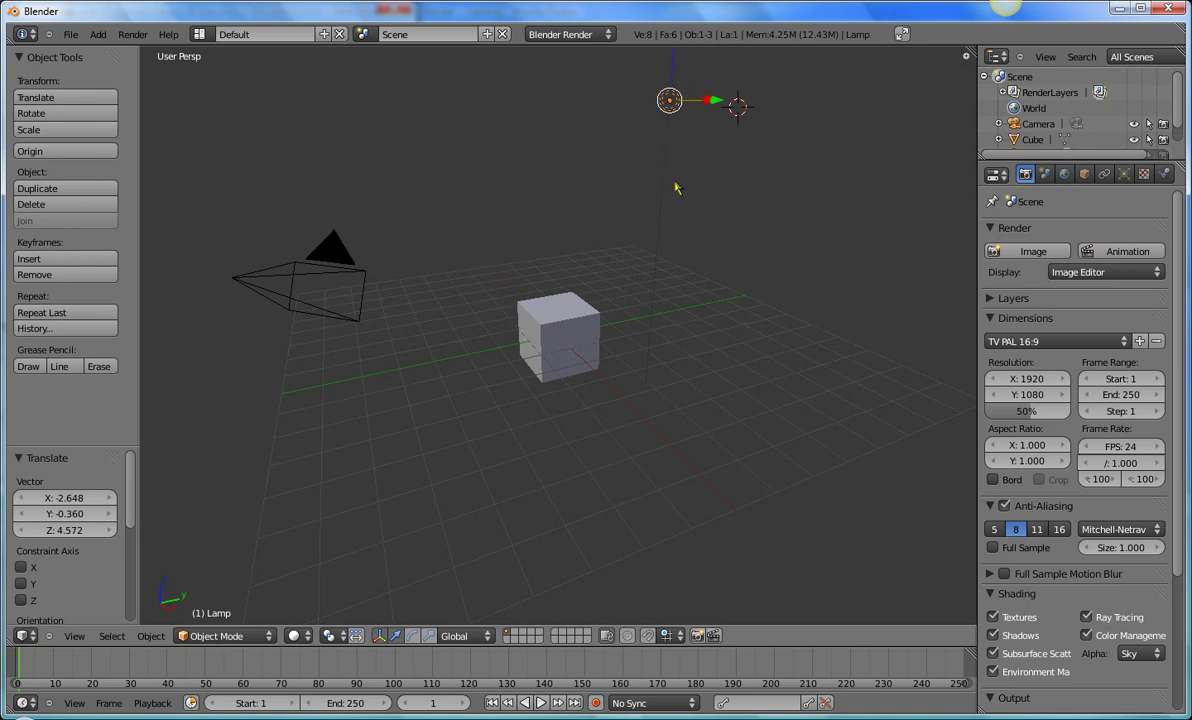
# - Move the lamp down beside the cube, near its top corner
pyautogui.press('g')
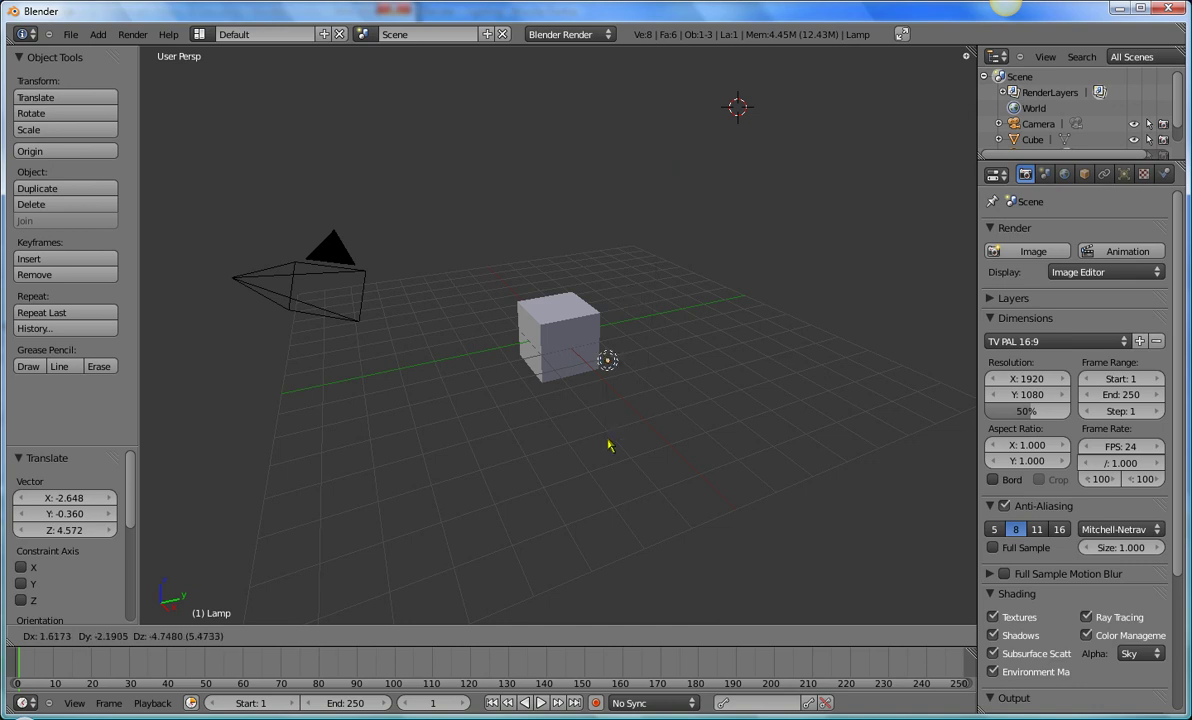
pyautogui.click(610, 400)
pyautogui.moveTo(610, 400)
pyautogui.mouseDown(button='middle')
pyautogui.moveTo(540, 520)
pyautogui.moveTo(572, 522)
pyautogui.moveTo(602, 498)
pyautogui.mouseUp(button='middle')
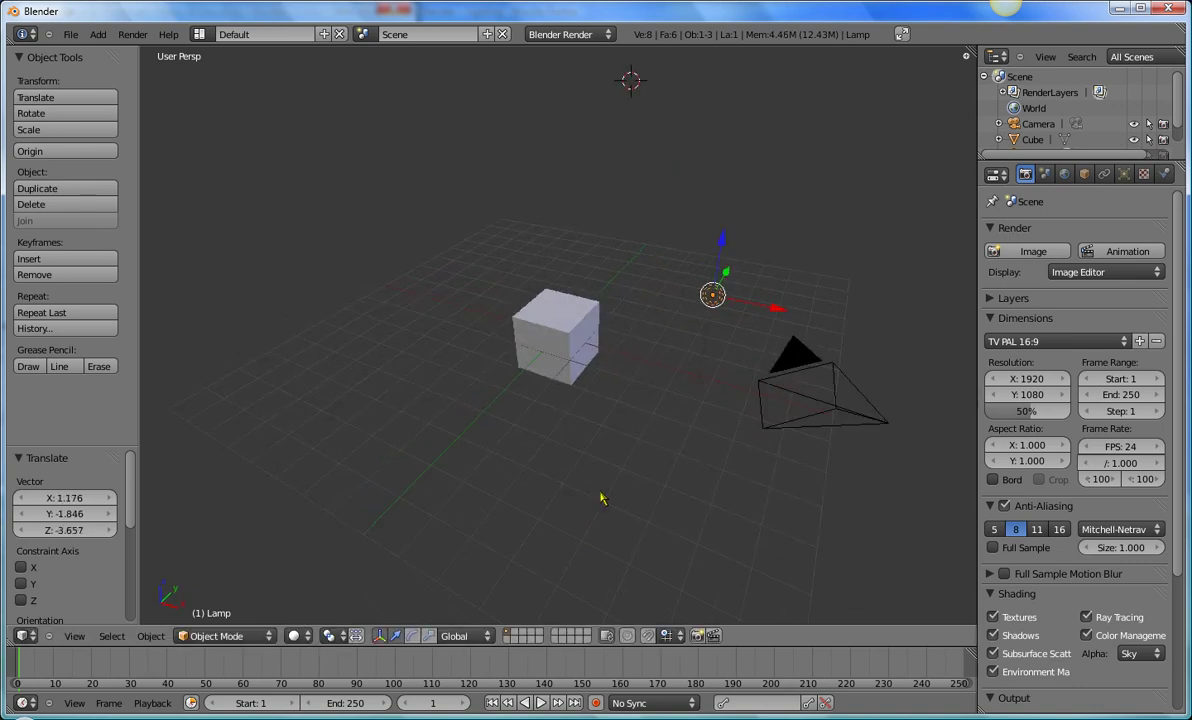
pyautogui.press('g')
pyautogui.click(524, 500)
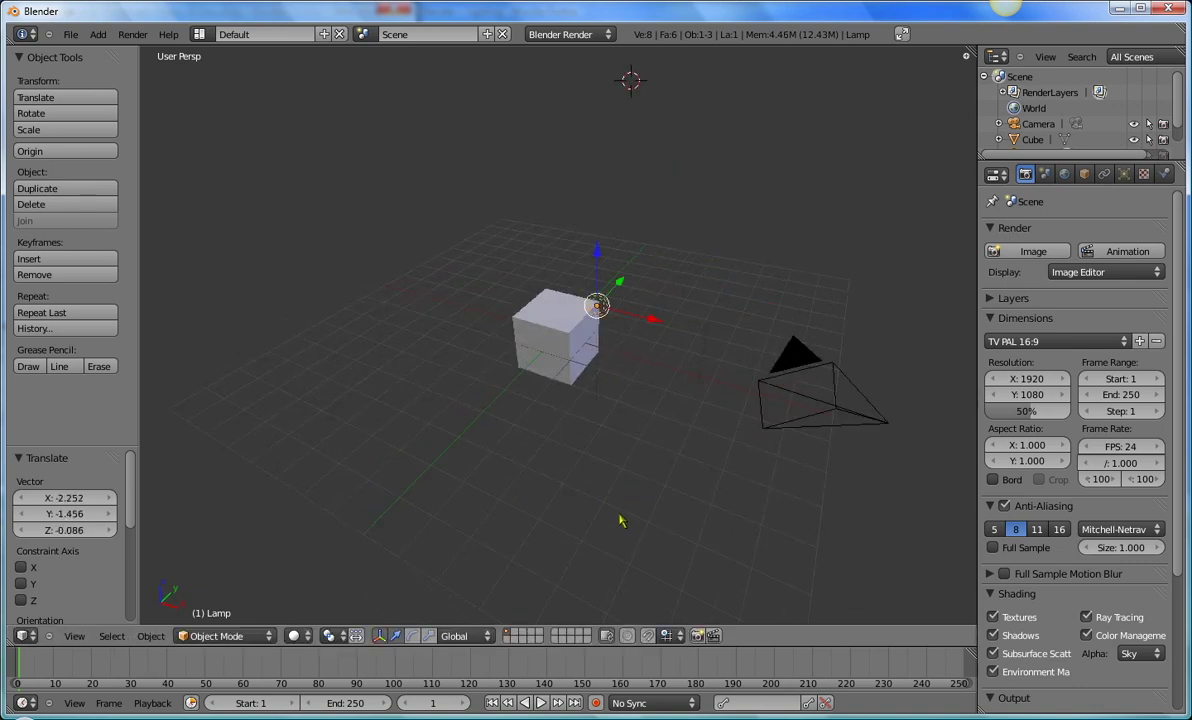
# - Render again, then go back to the 3D View and orbit with the camera at left
pyautogui.press('F12')
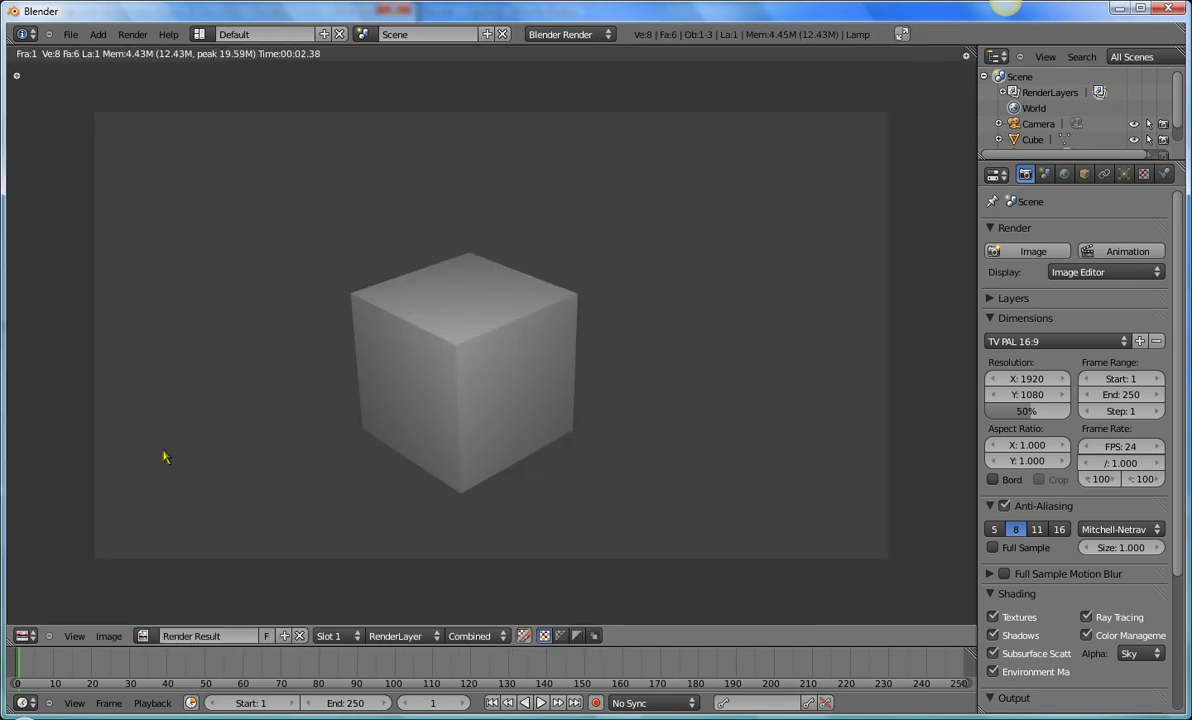
pyautogui.click(28, 636)
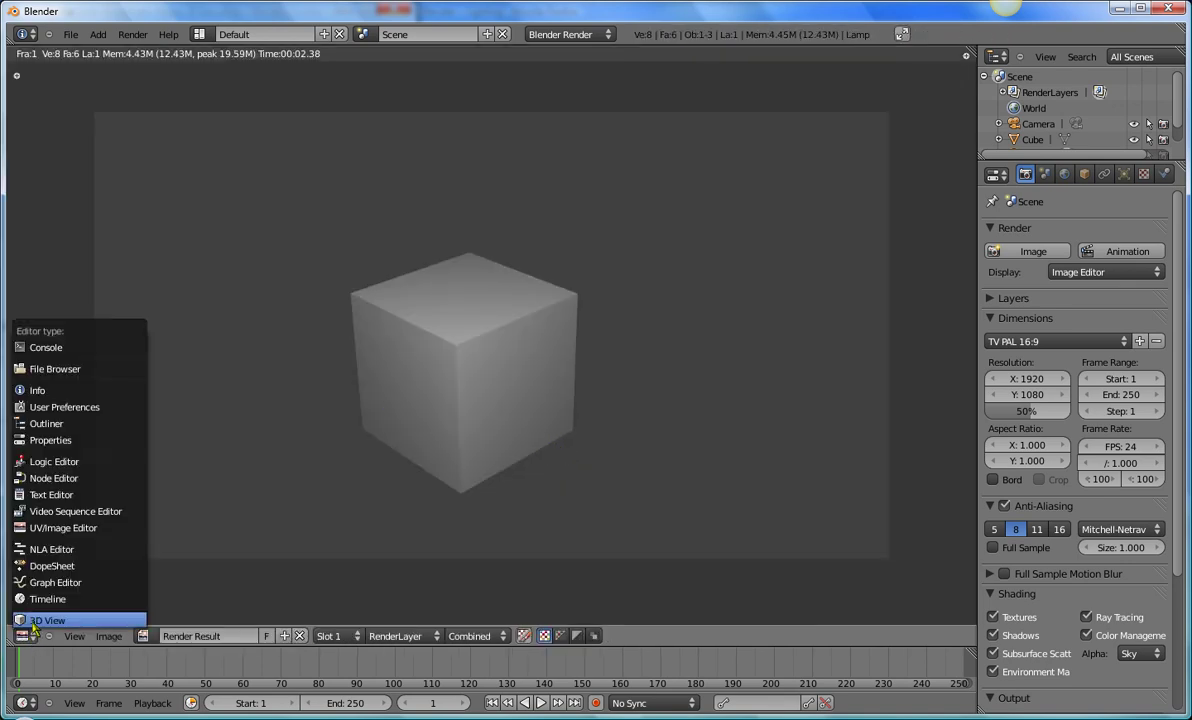
pyautogui.click(30, 597)
pyautogui.moveTo(679, 416); pyautogui.dragTo(716, 361, button='middle')
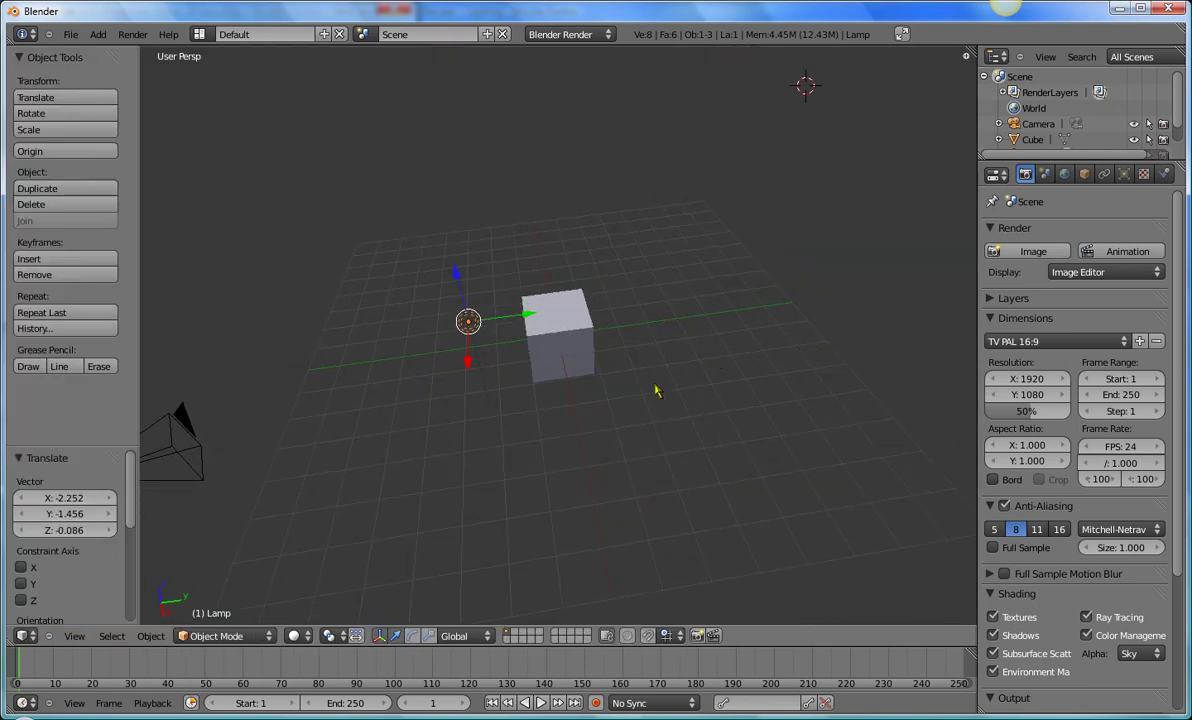
# - Place the lamp right of the cube and add three copies above, left and in front
pyautogui.press('g')
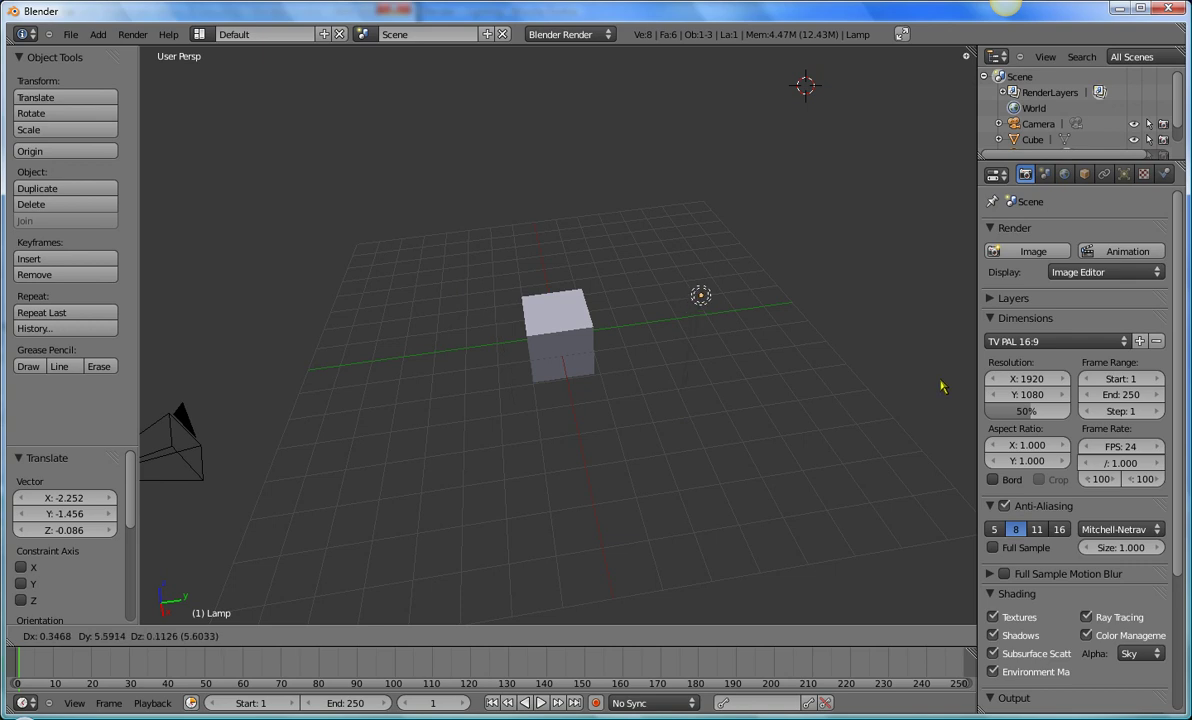
pyautogui.click(936, 387)
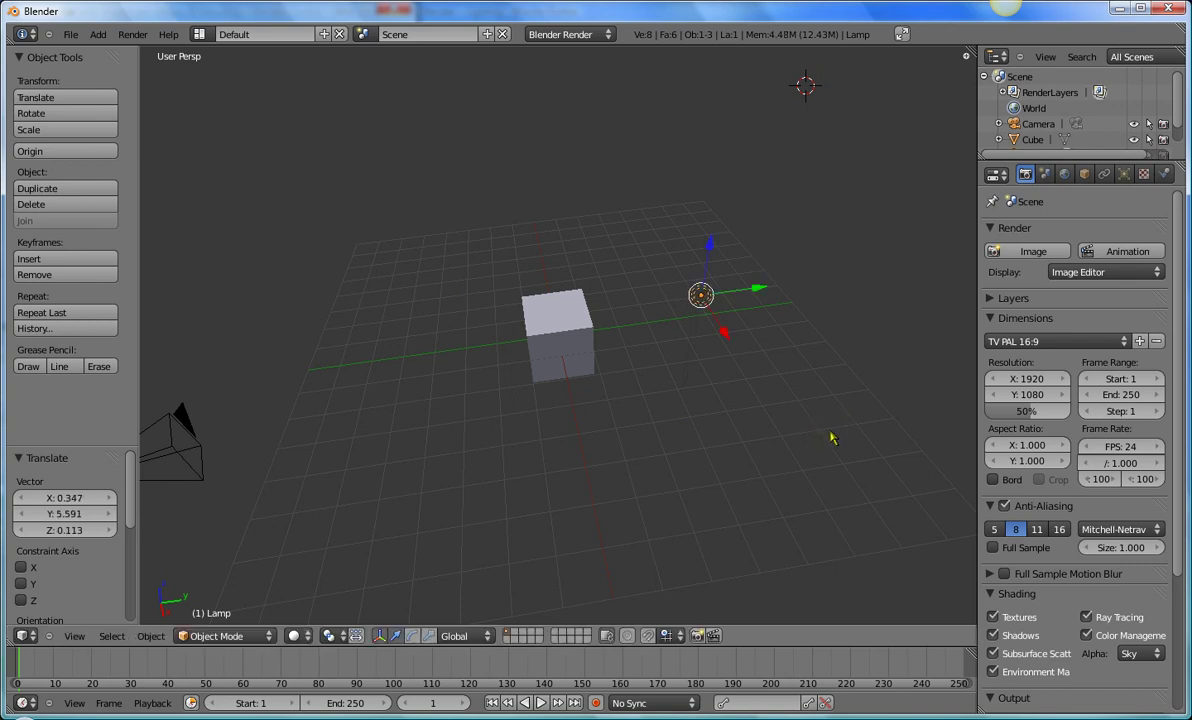
pyautogui.hotkey('shift', 'd')
pyautogui.click(715, 341)
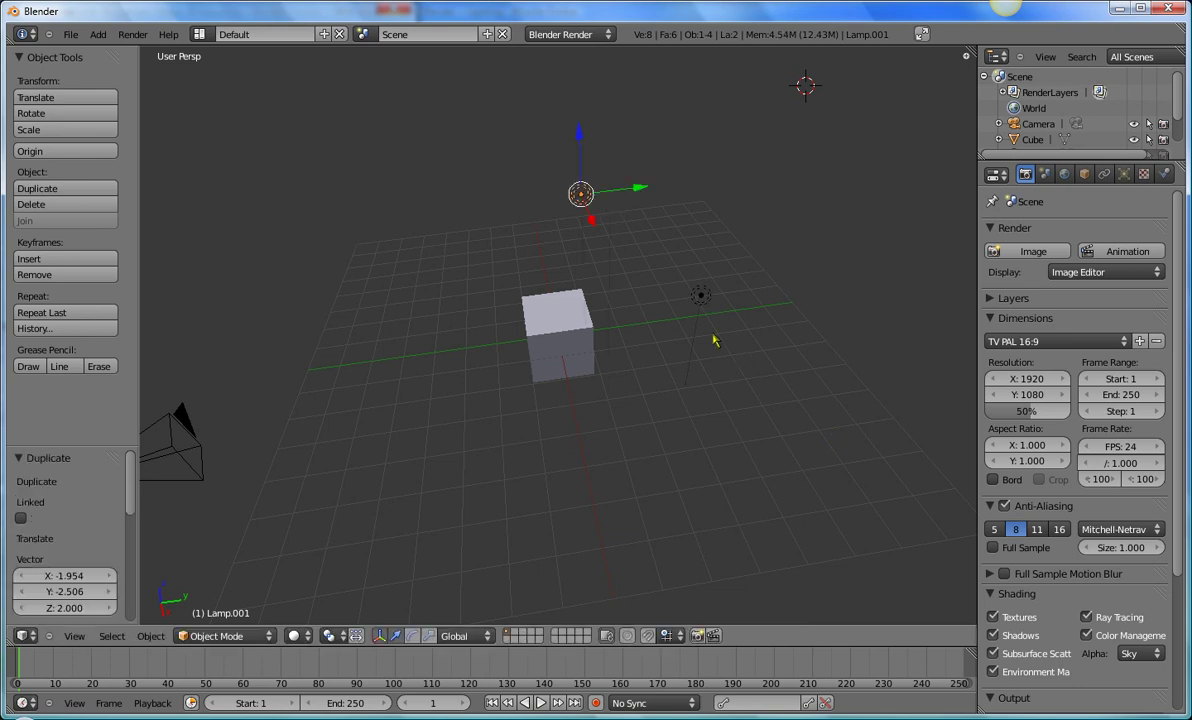
pyautogui.hotkey('shift', 'd')
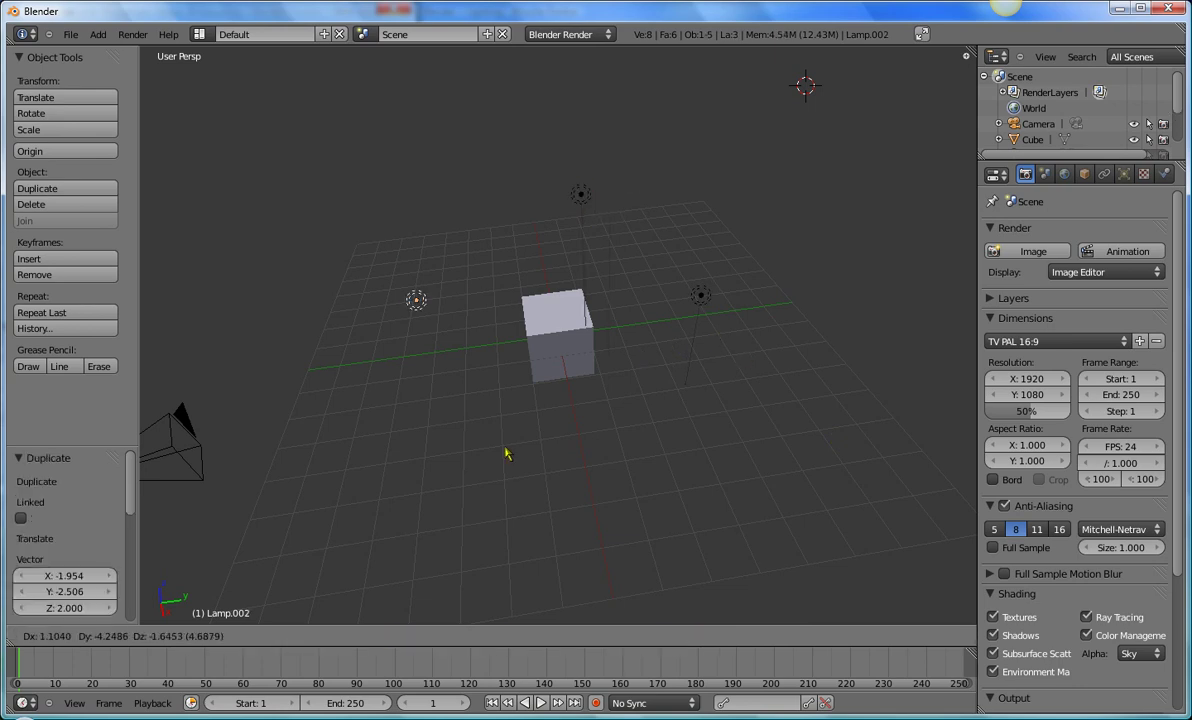
pyautogui.click(505, 458)
pyautogui.hotkey('shift', 'd')
pyautogui.click(735, 586)
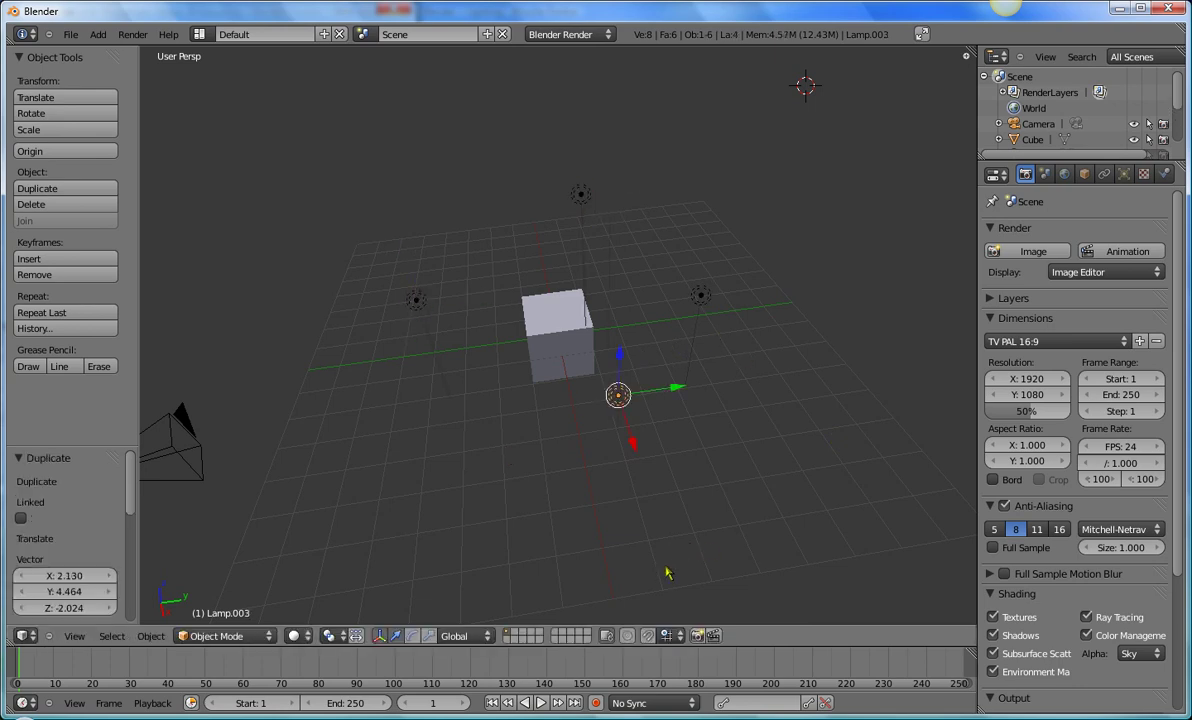
# - Render the four-lamp scene and return to the 3D View
pyautogui.press('F12')
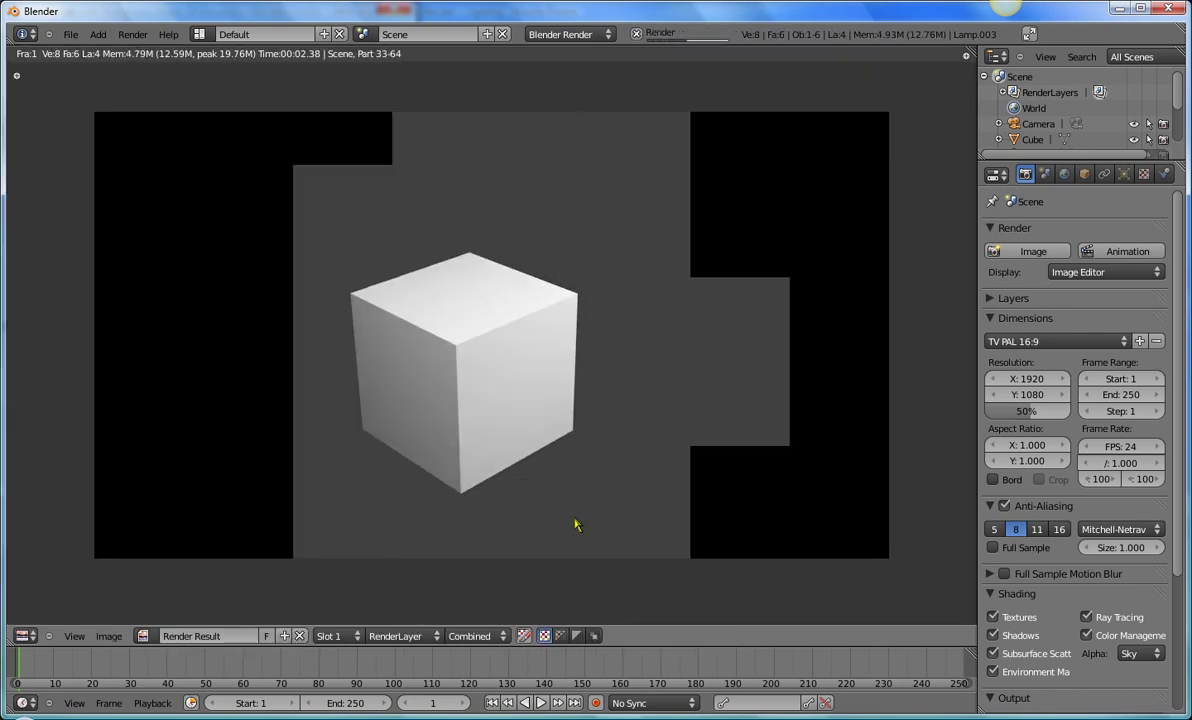
pyautogui.click(25, 635)
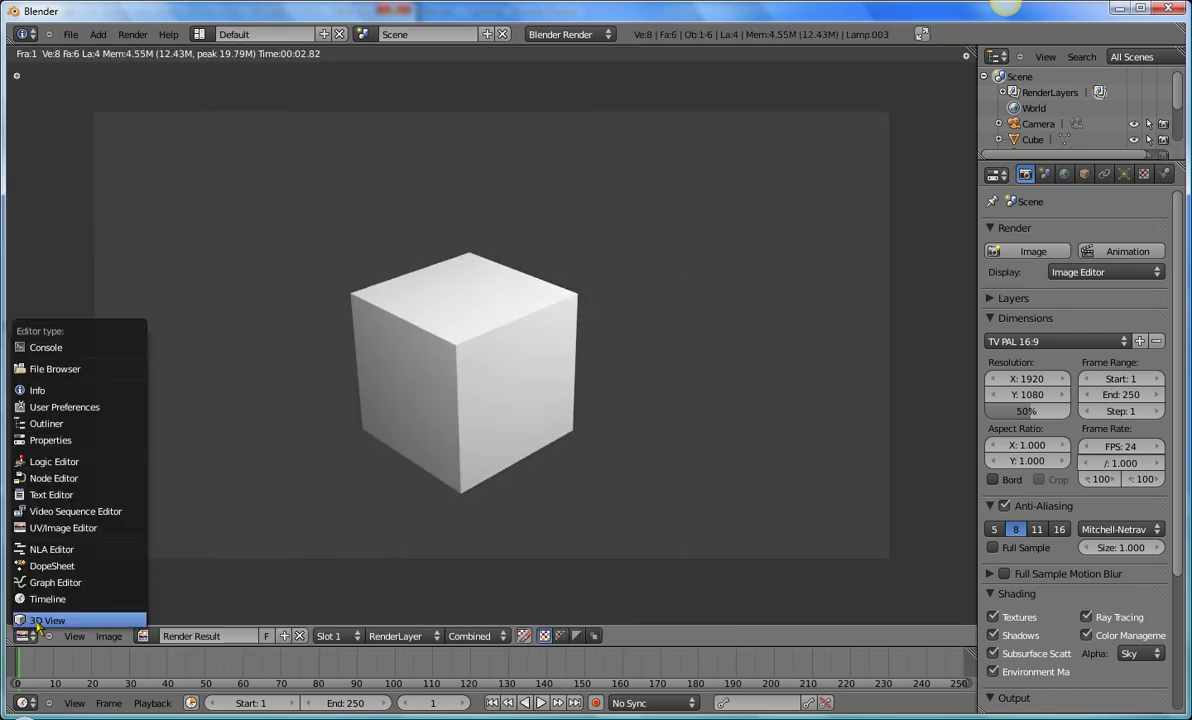
pyautogui.click(36, 621)
# - Delete the three extra lamps, leaving only one
pyautogui.rightClick(431, 312)
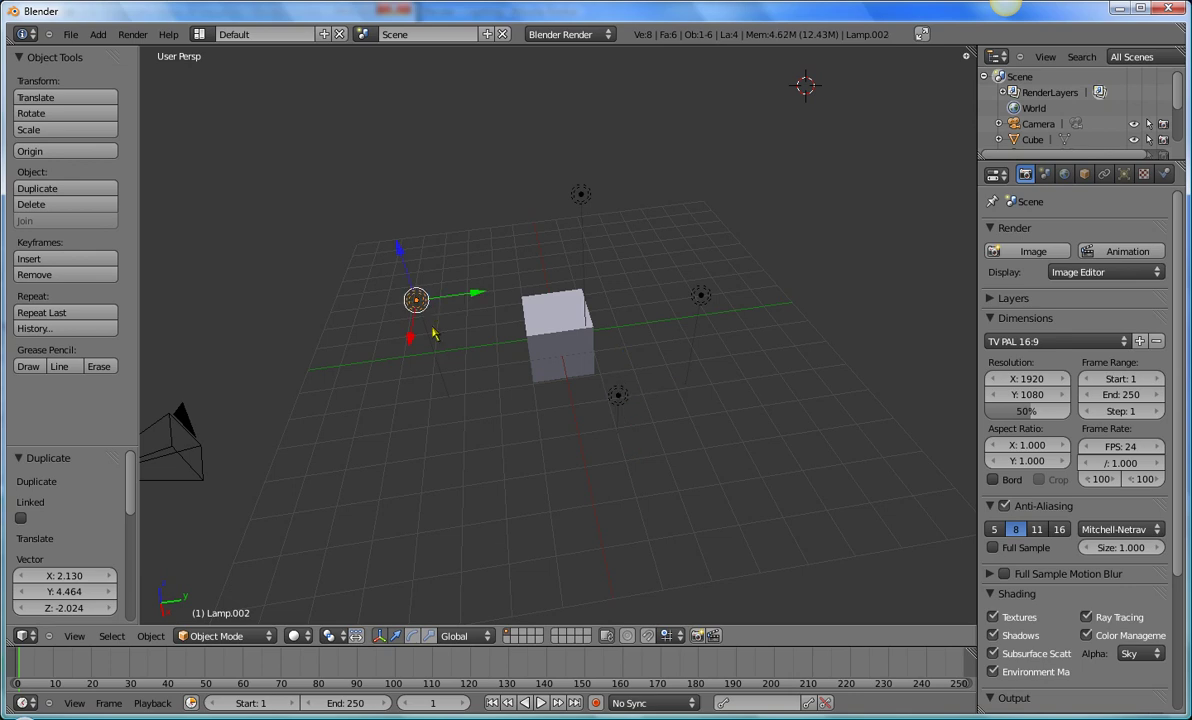
pyautogui.keyDown('shift'); pyautogui.rightClick(619, 394); pyautogui.keyUp('shift')
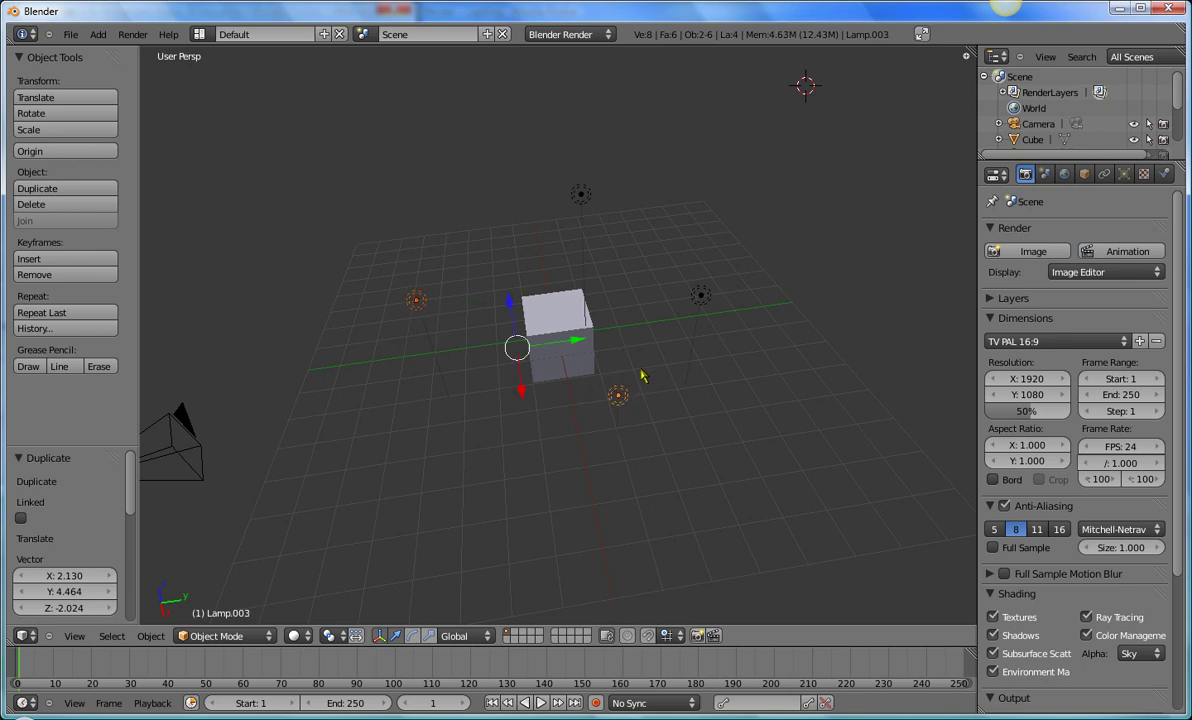
pyautogui.keyDown('shift'); pyautogui.rightClick(580, 203); pyautogui.keyUp('shift')
pyautogui.press('x')
pyautogui.click(540, 198)
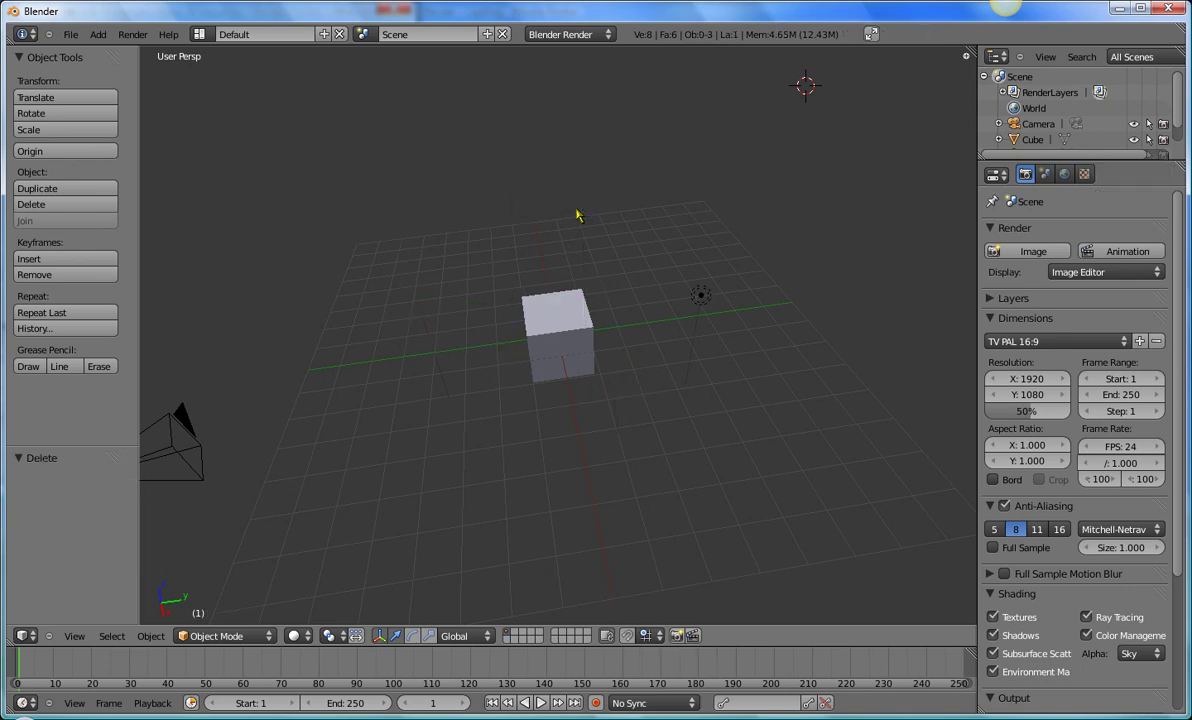
# - Raise the remaining lamp 1.317 units straight up along Z
pyautogui.rightClick(710, 299)
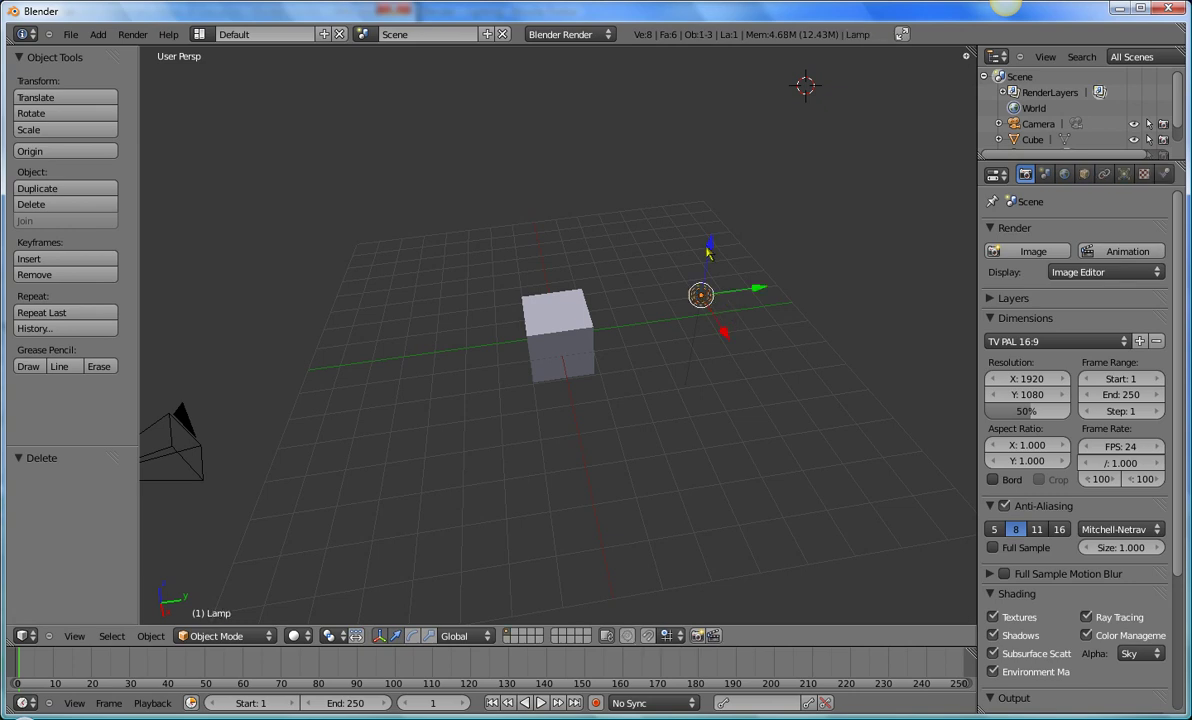
pyautogui.press('g')
pyautogui.press('z')
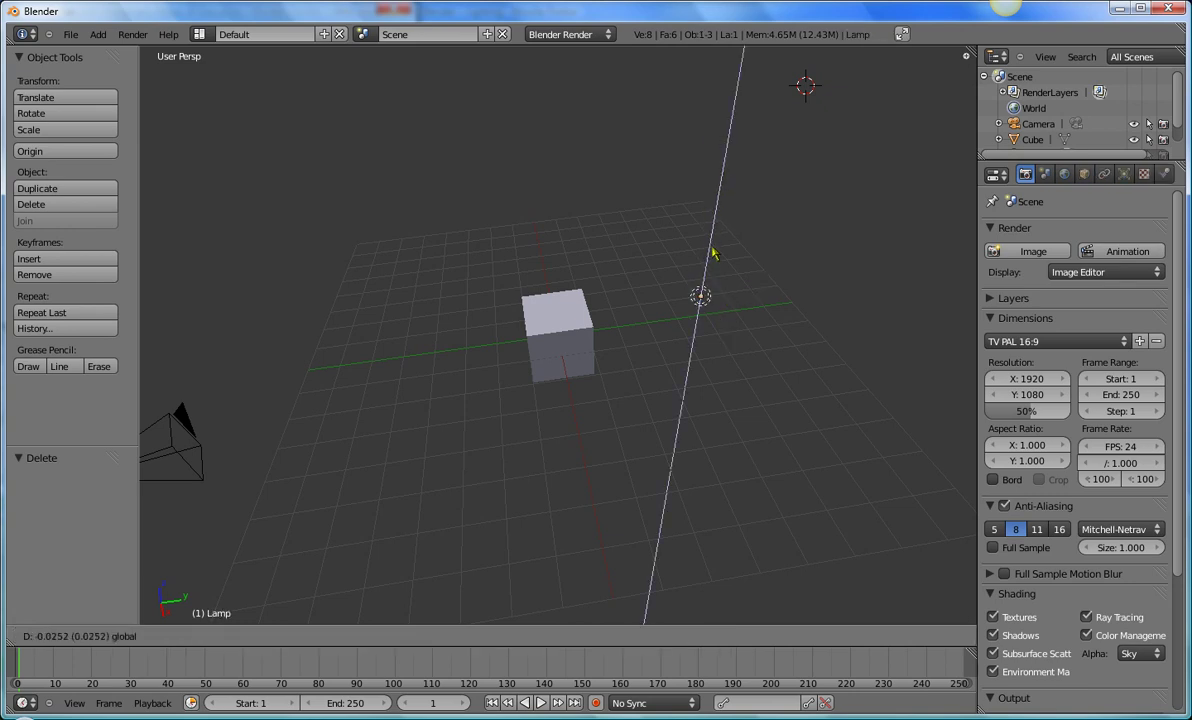
pyautogui.click(718, 202)
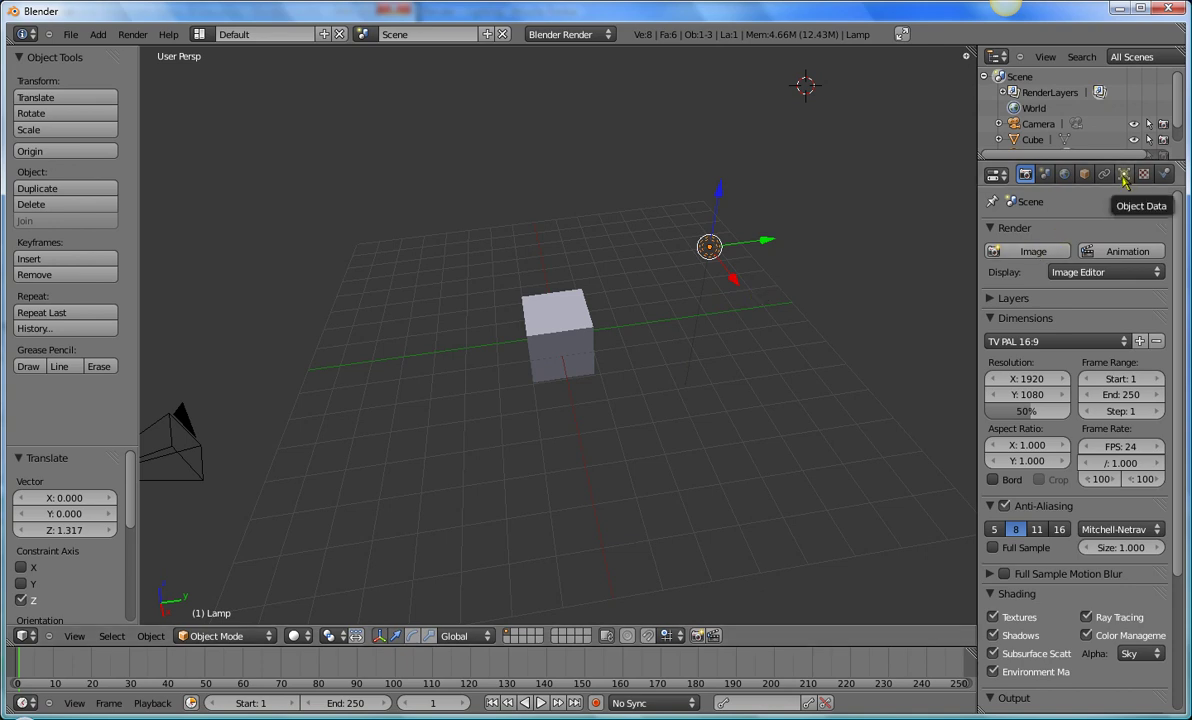
# - Show the lamp's Object Data settings and set its Energy to 0.990
pyautogui.click(1124, 175)
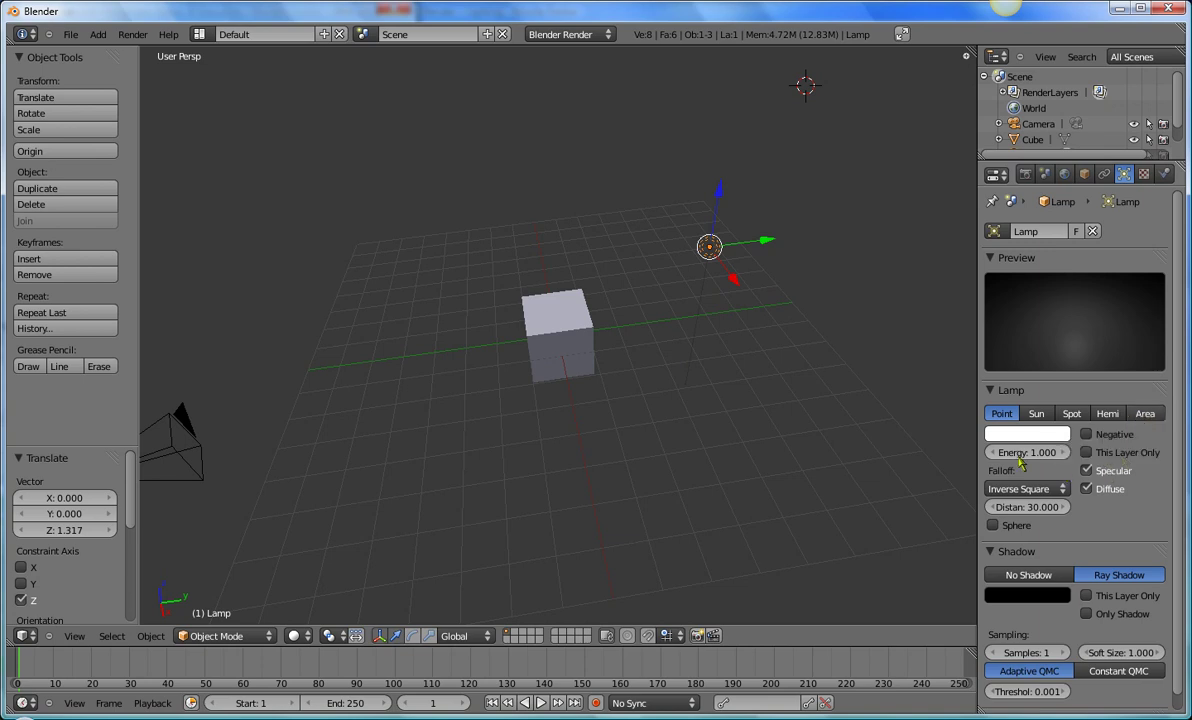
pyautogui.moveTo(1053, 457); pyautogui.dragTo(1053, 457)
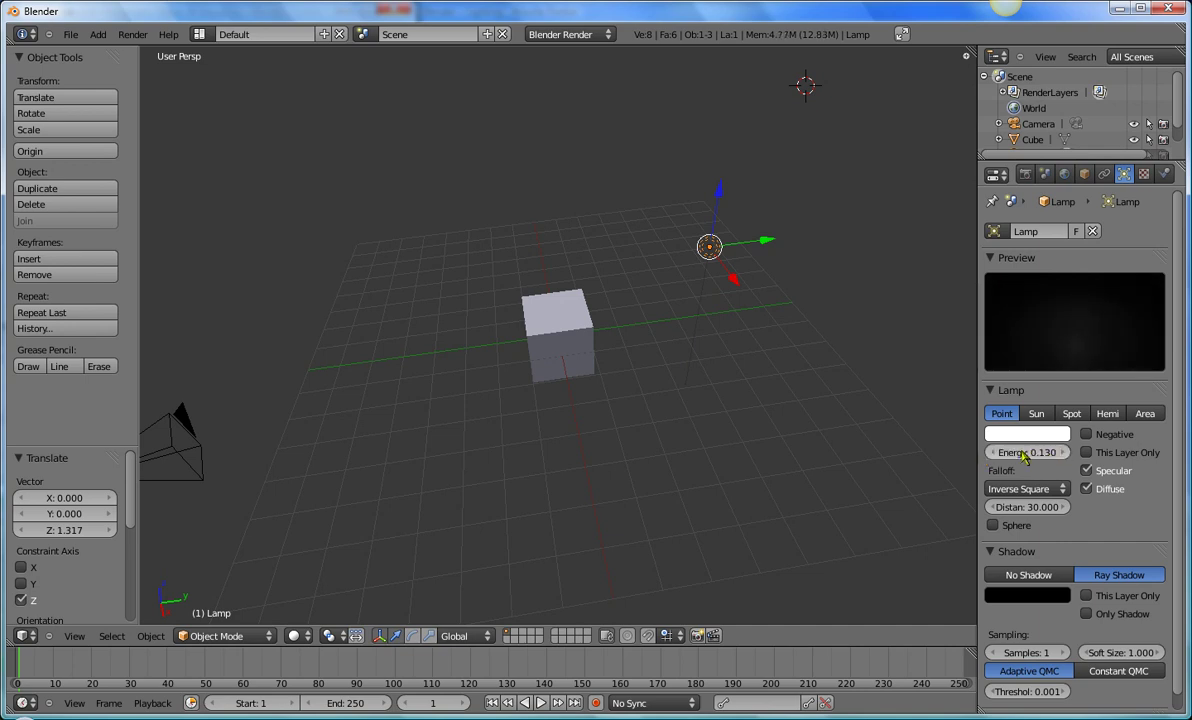
pyautogui.moveTo(1055, 455)
pyautogui.mouseDown()
pyautogui.moveTo(1018, 458)
pyautogui.moveTo(1073, 455)
pyautogui.mouseUp()
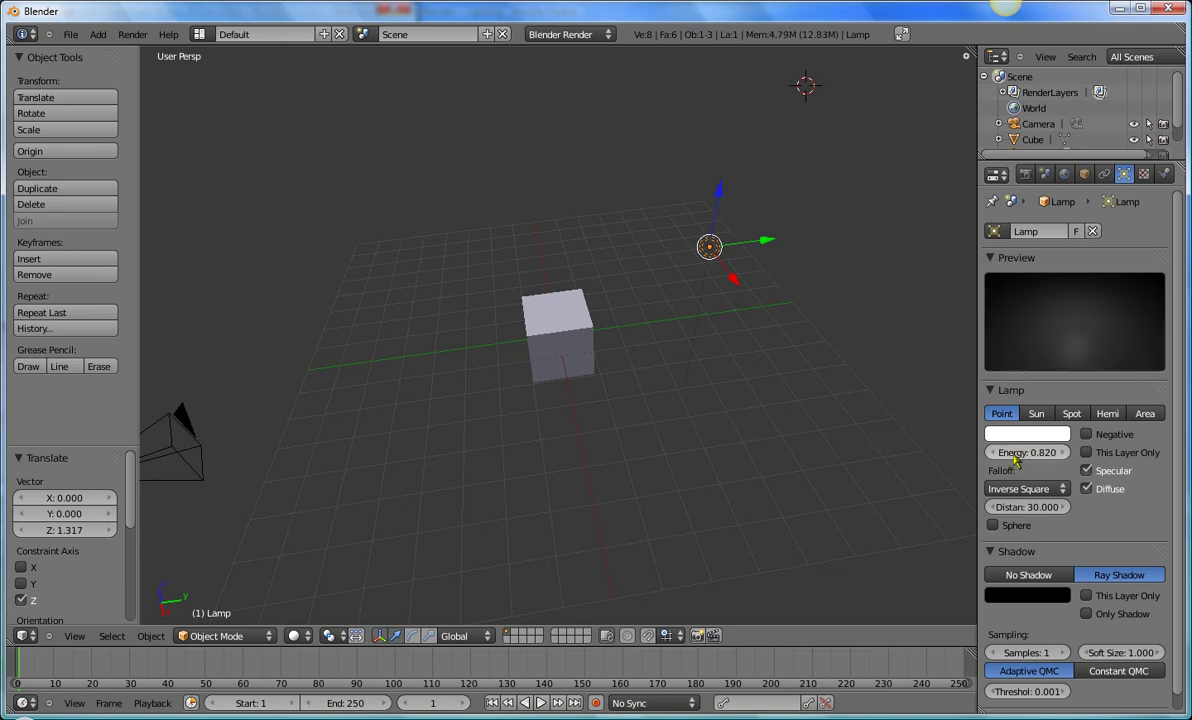
pyautogui.moveTo(1022, 452); pyautogui.dragTo(1021, 442)
# - Change the lamp colour from white to red-pink and raise Energy to 1.040
pyautogui.click(1022, 434)
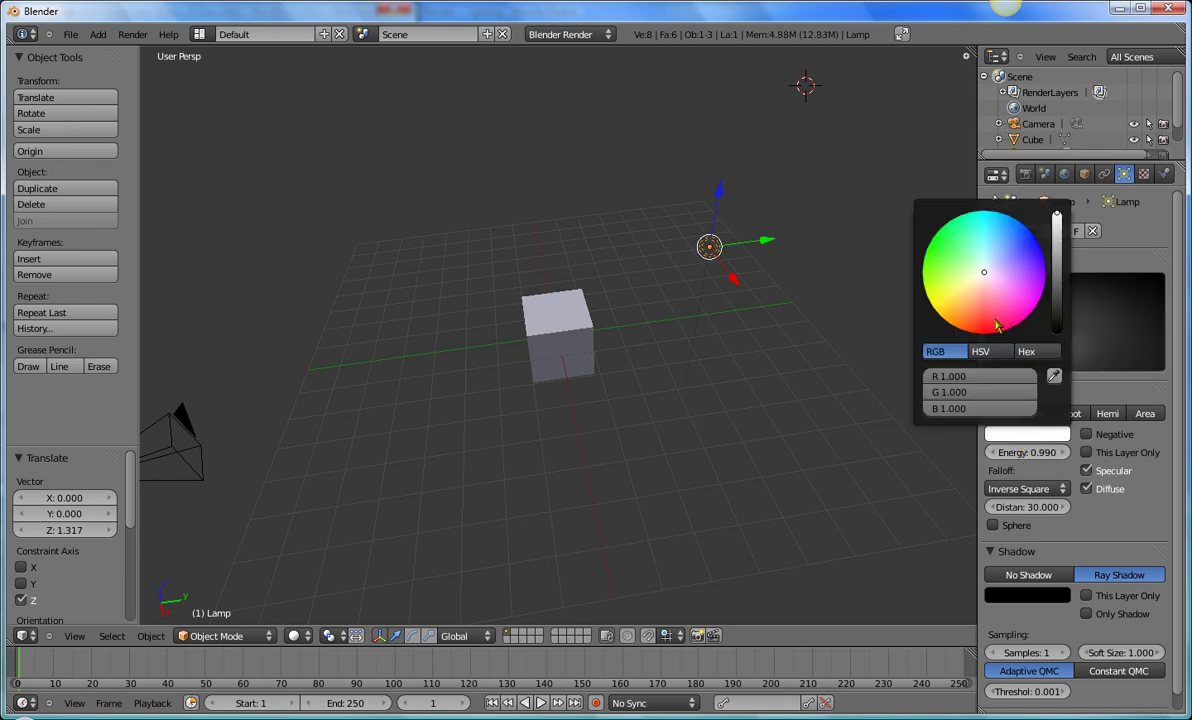
pyautogui.click(1022, 259)
pyautogui.click(1003, 263)
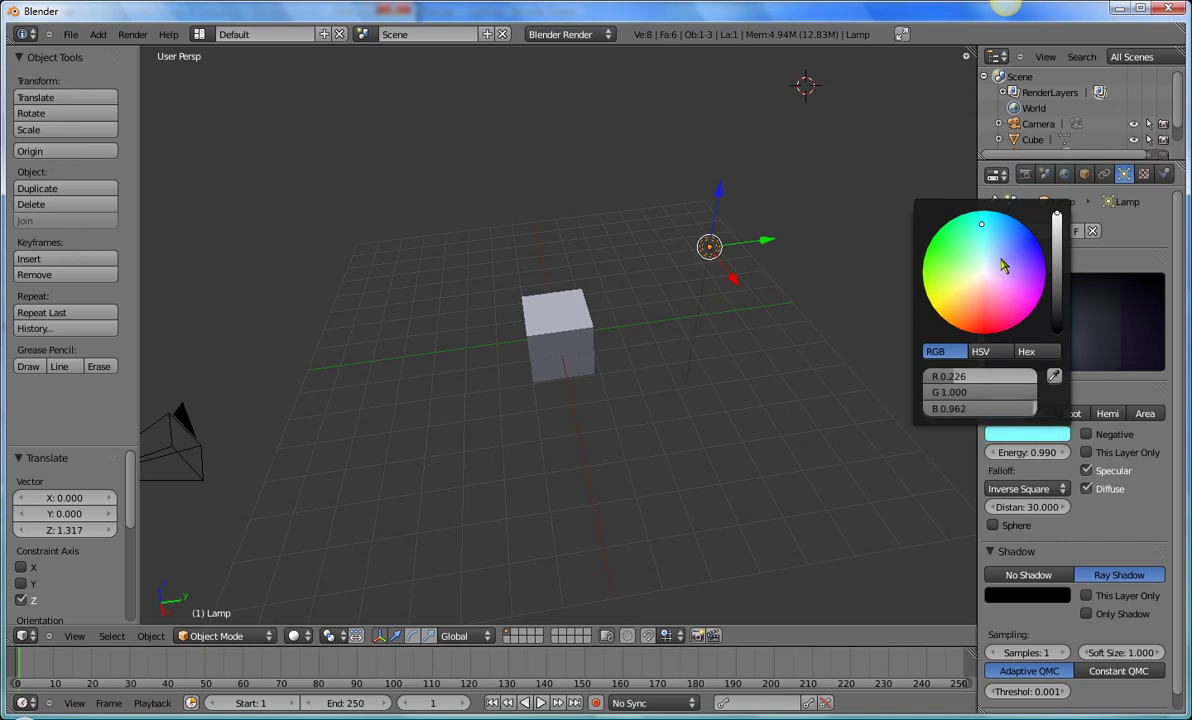
pyautogui.click(962, 276)
pyautogui.click(966, 285)
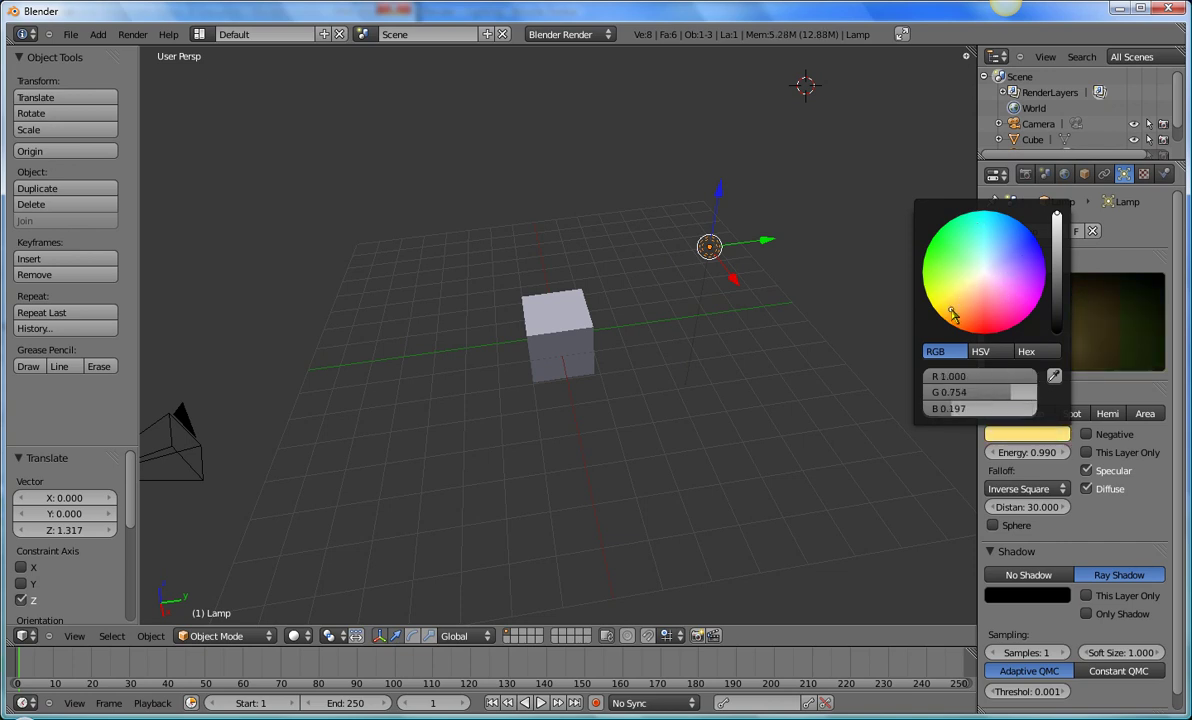
pyautogui.click(987, 327)
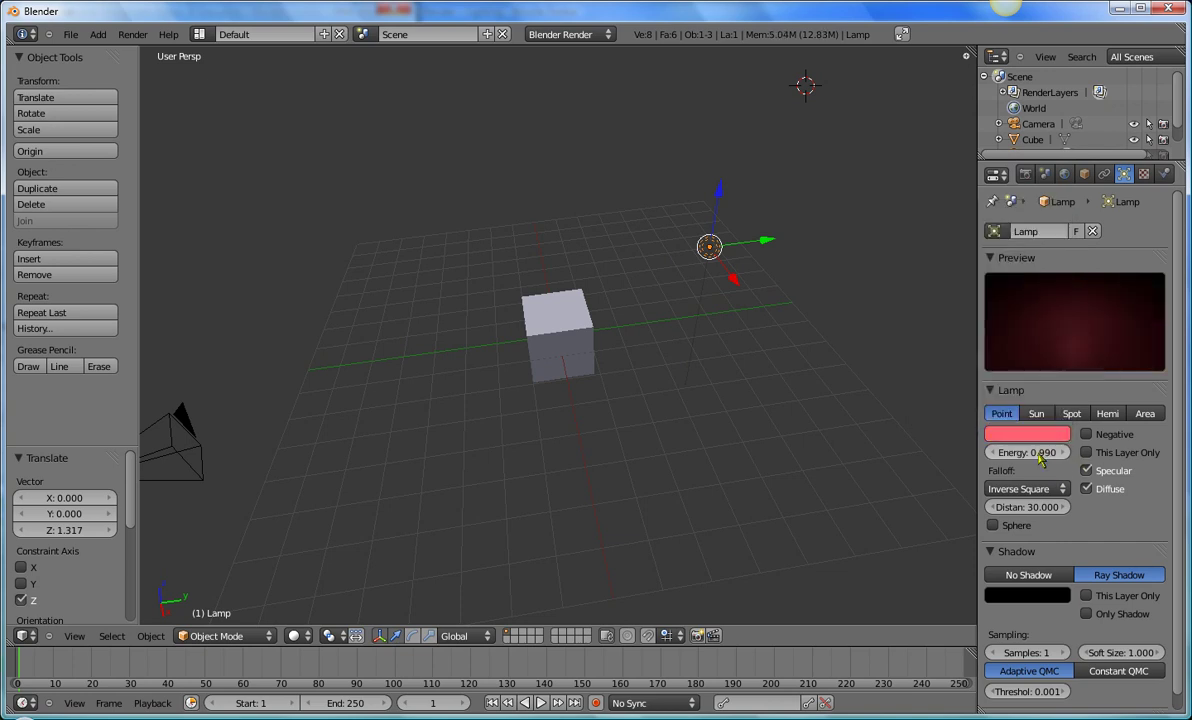
pyautogui.moveTo(1027, 452); pyautogui.dragTo(1045, 452)
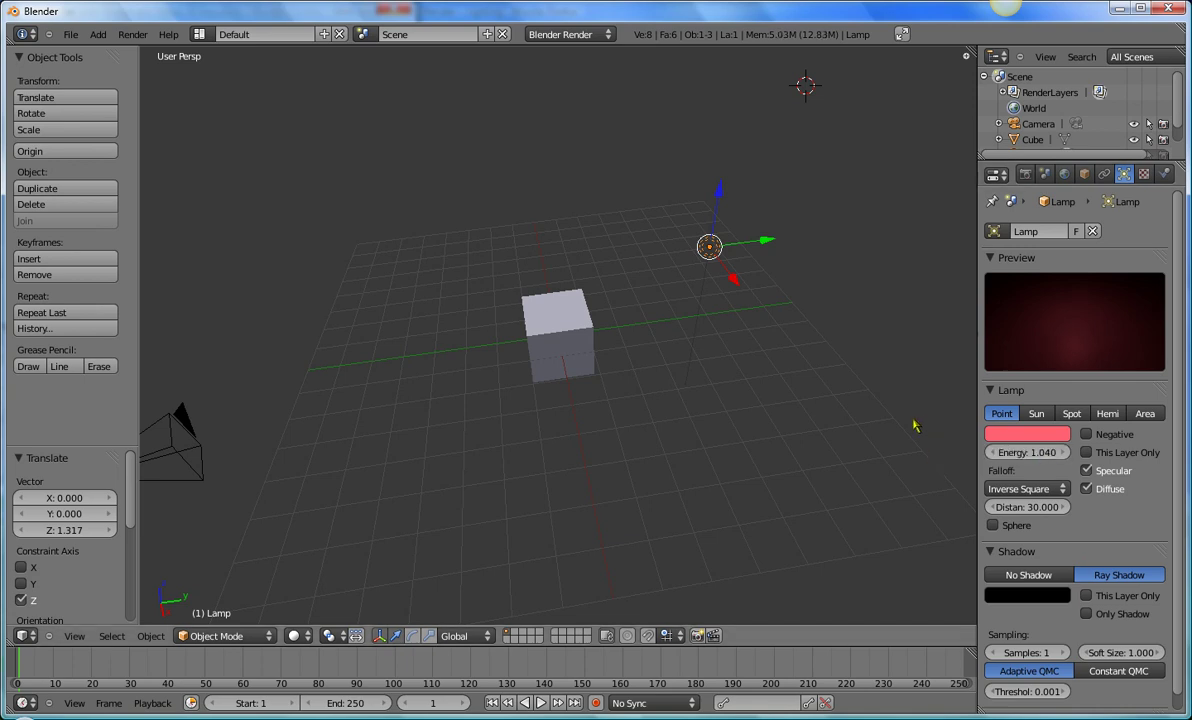
# - Render the red-lit cube and switch the Render Result back to the 3D View
pyautogui.press('F12')
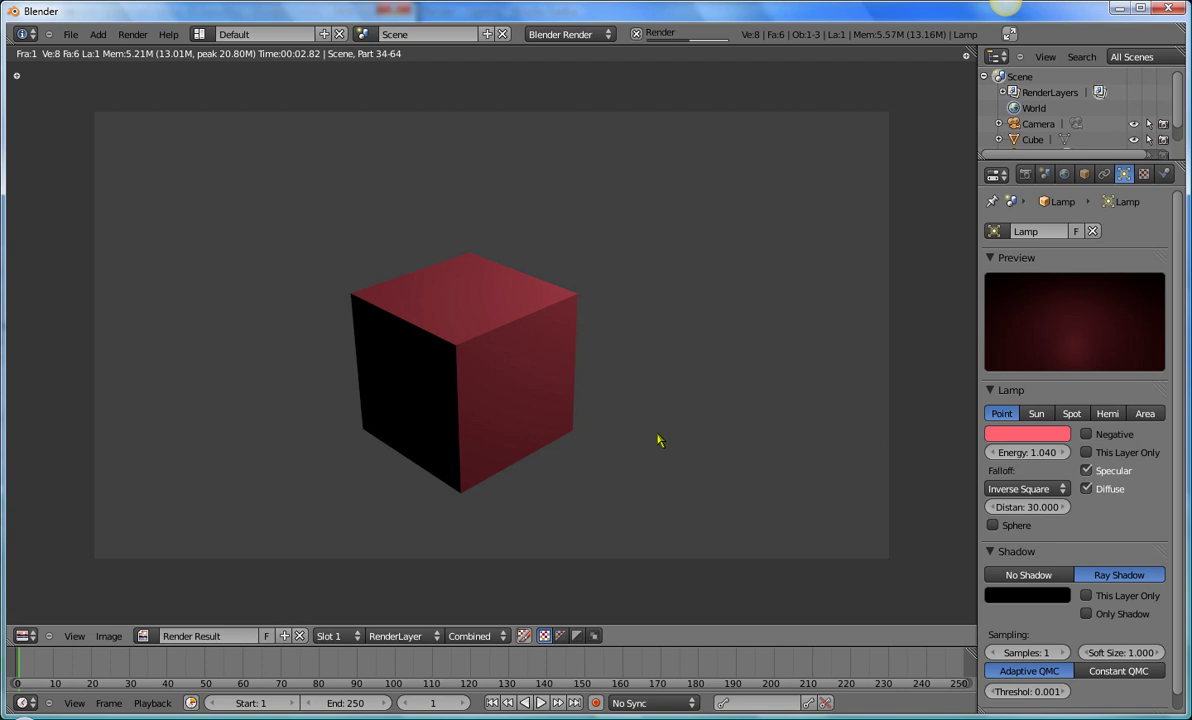
pyautogui.click(21, 638)
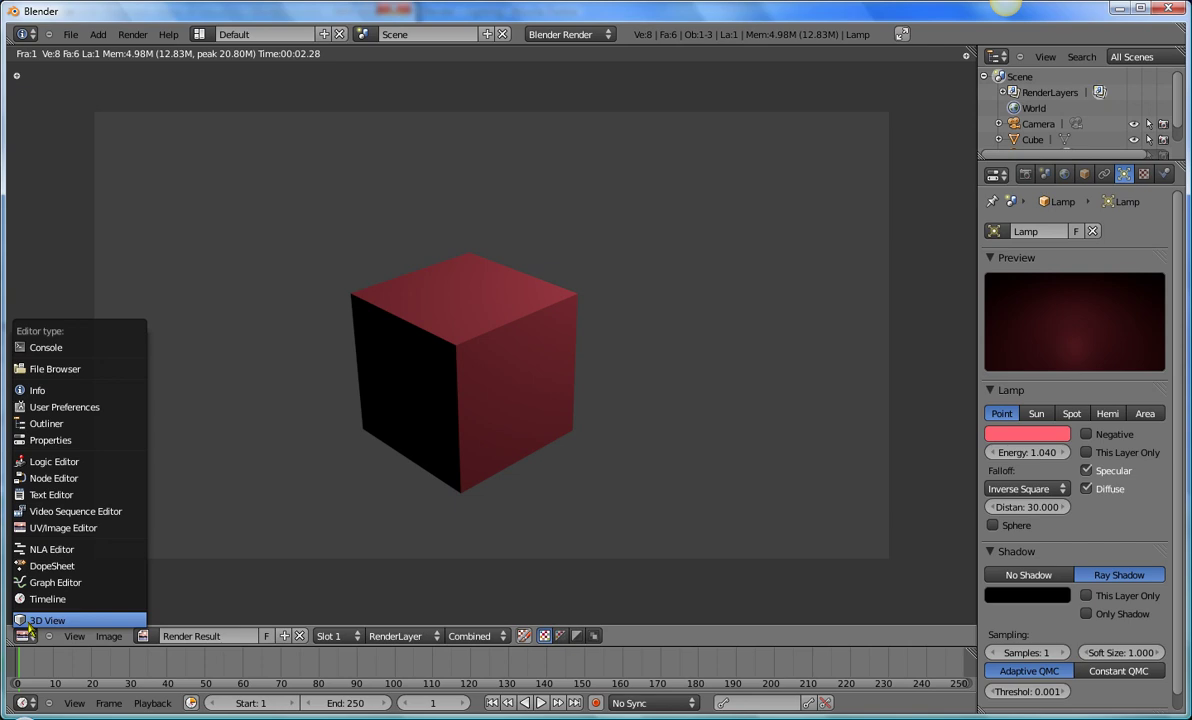
pyautogui.click(30, 622)
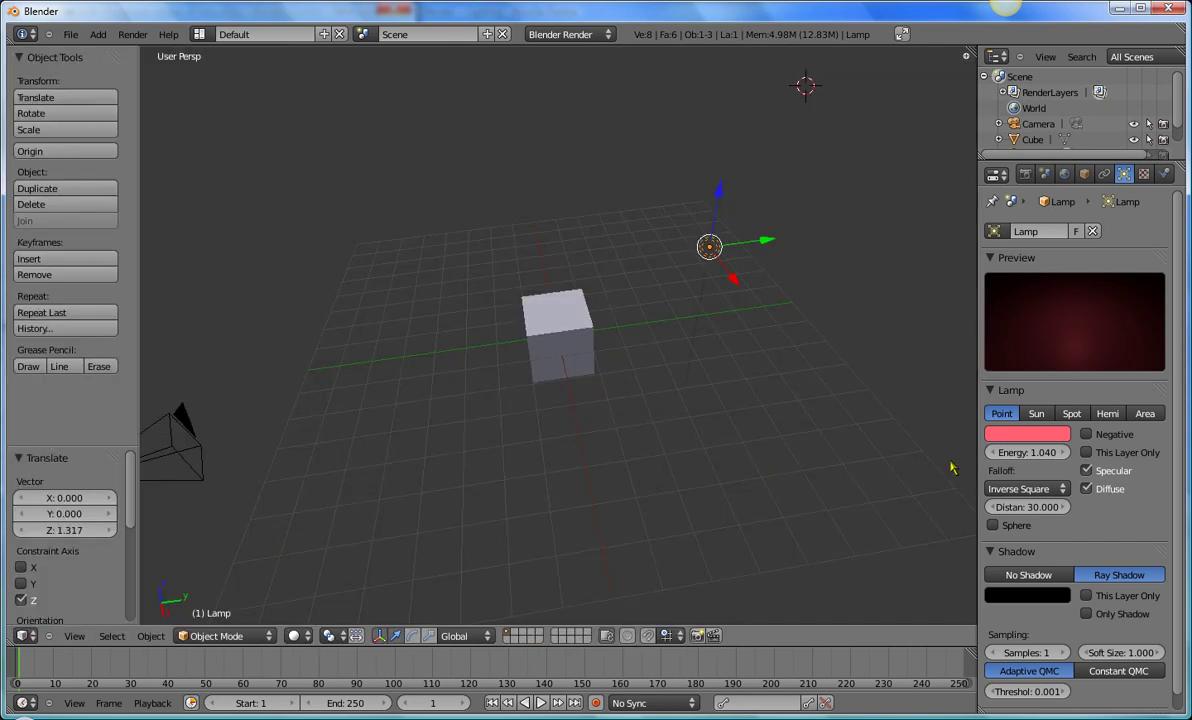
pyautogui.click(1037, 442)
# - Make the lamp near white, set falloff Distance to 24.850, and enable Sphere
pyautogui.moveTo(936, 296); pyautogui.dragTo(985, 272)
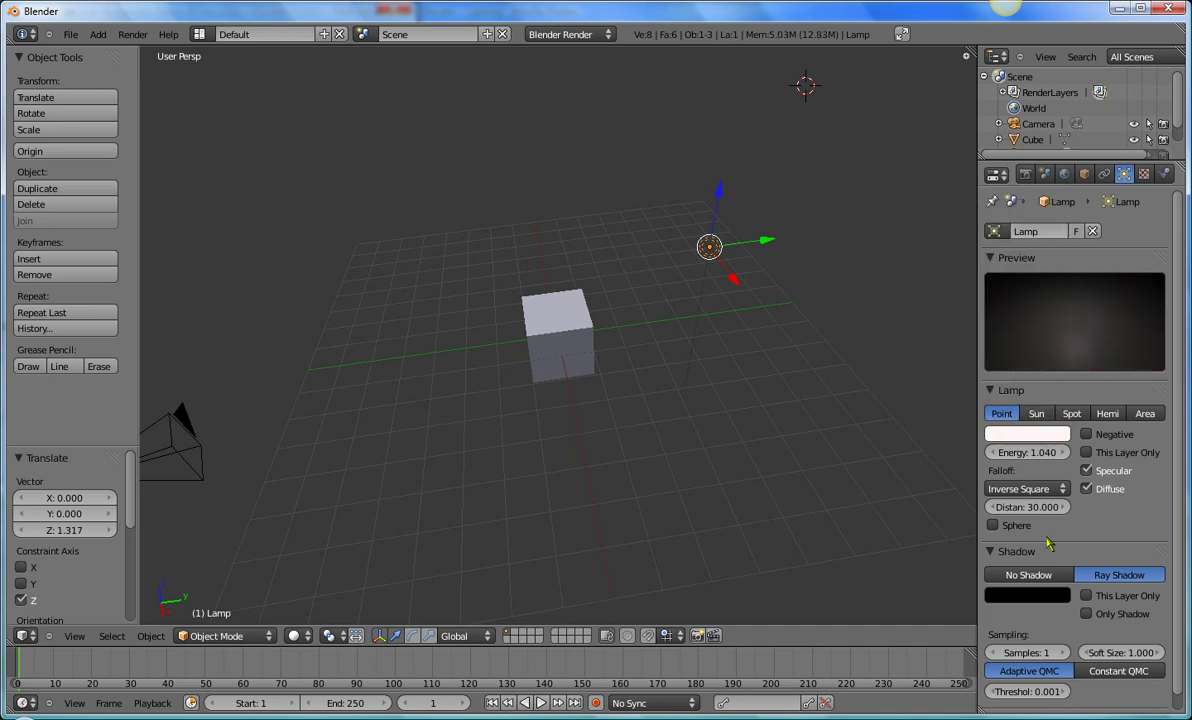
pyautogui.moveTo(1052, 512); pyautogui.dragTo(808, 512)
pyautogui.moveTo(511, 477); pyautogui.dragTo(151, 410)
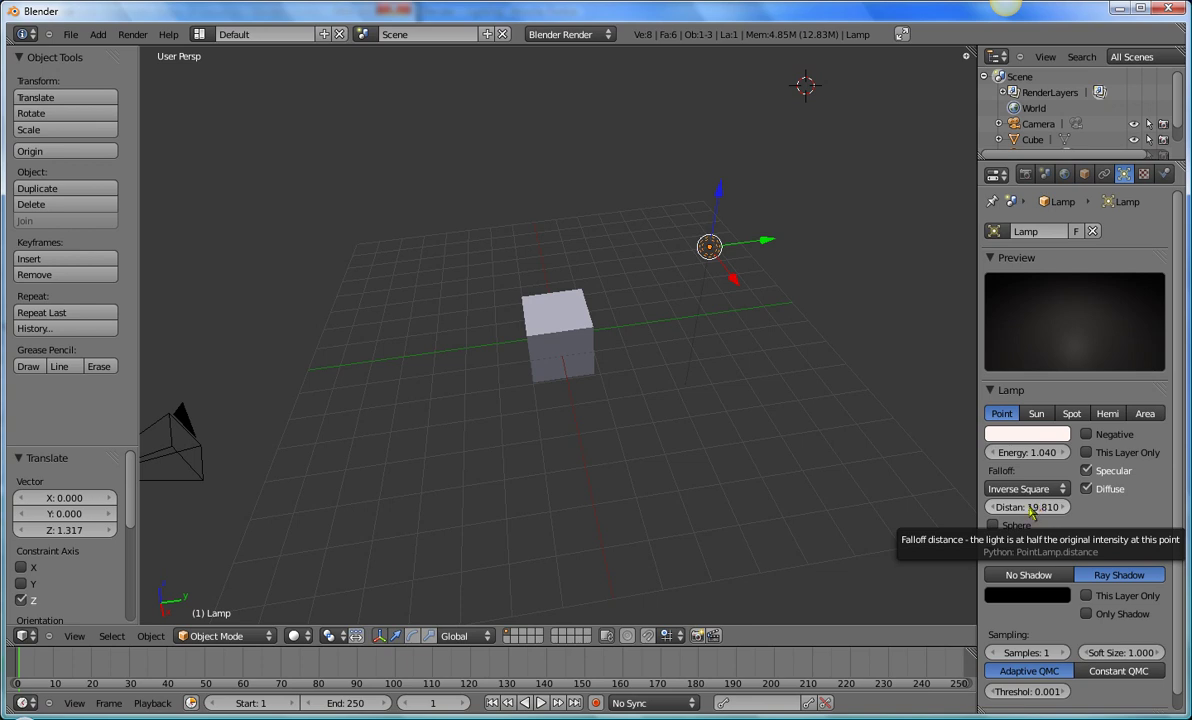
pyautogui.moveTo(997, 507); pyautogui.dragTo(258, 500)
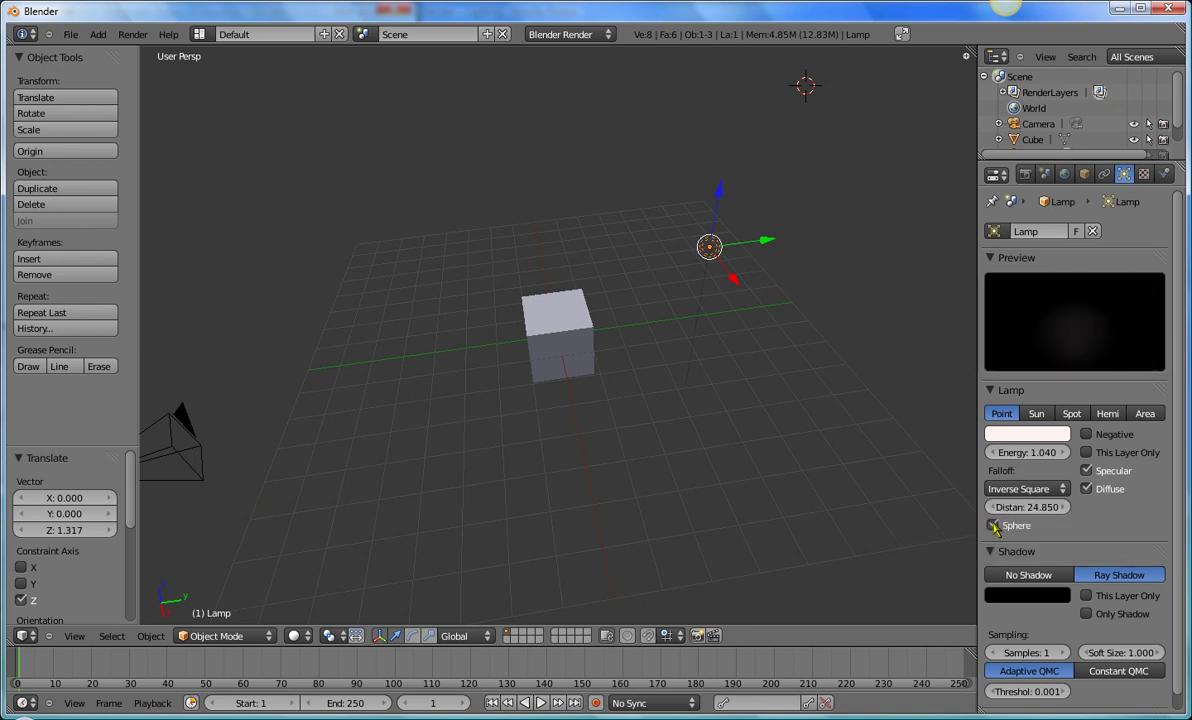
pyautogui.click(993, 525)
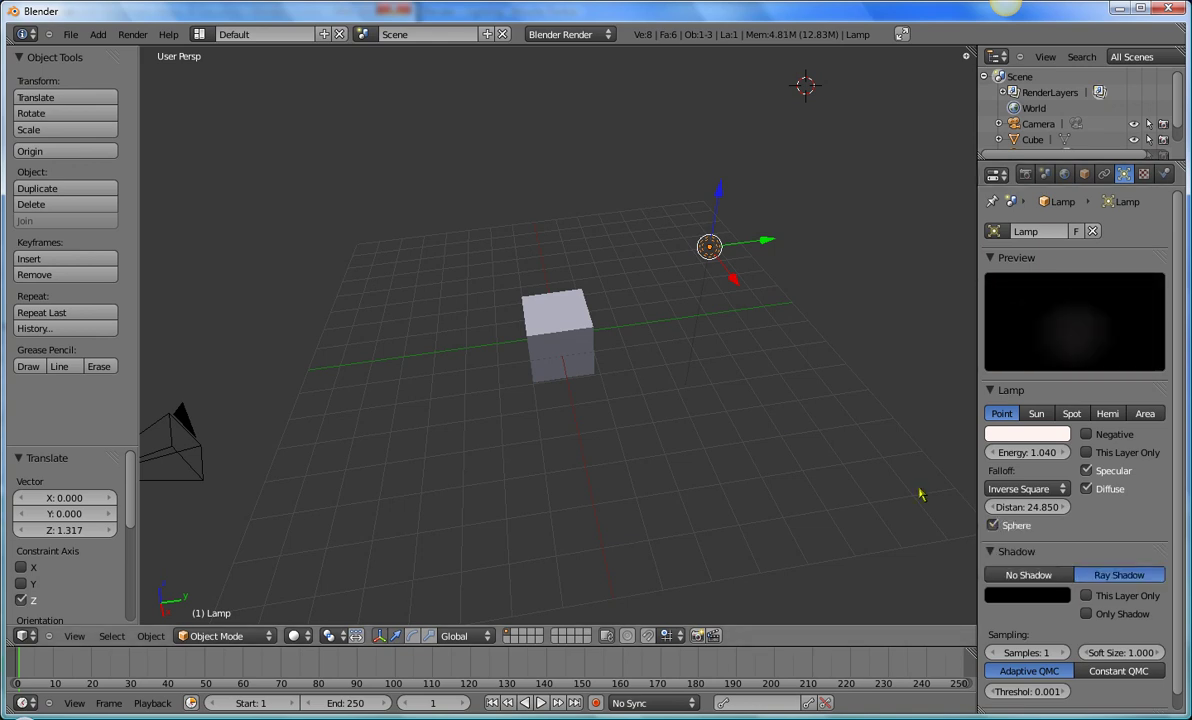
# - Render the cube under the 24.850 sphere-falloff lamp and return to the 3D View
pyautogui.press('F12')
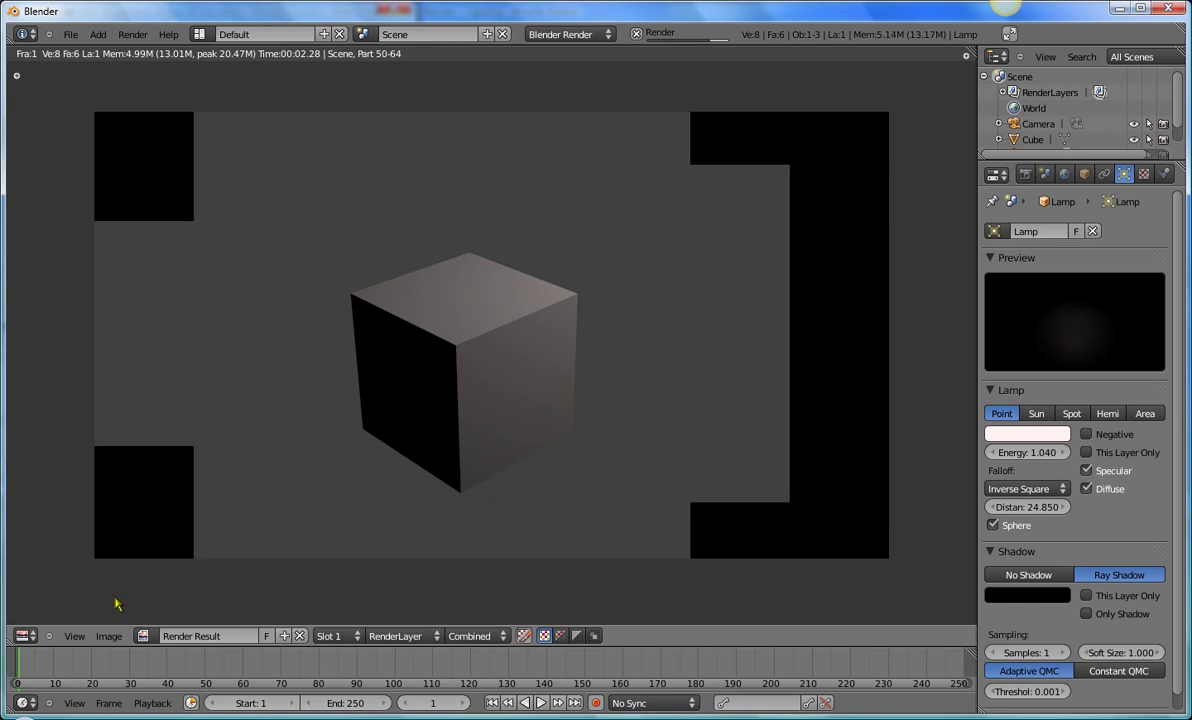
pyautogui.click(24, 636)
pyautogui.click(30, 580)
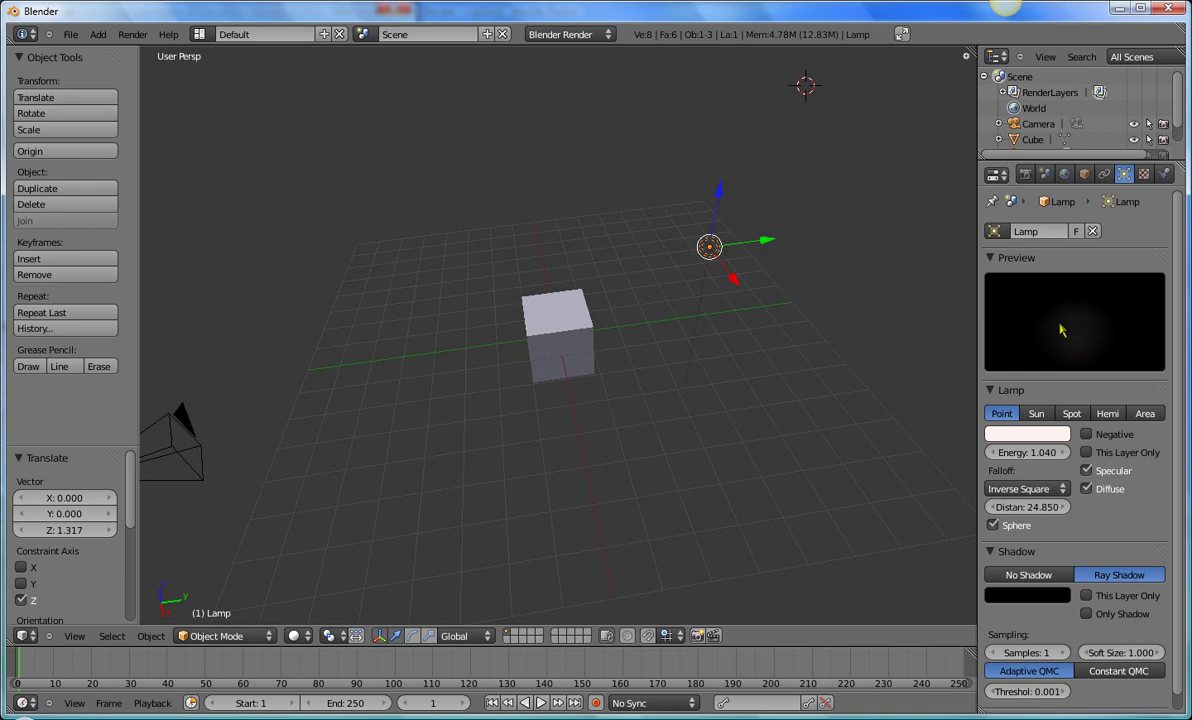
# - Collapse the Lamp panel and preview a brighter shadow colour before reverting to black
pyautogui.scroll(-1, 1032, 478)
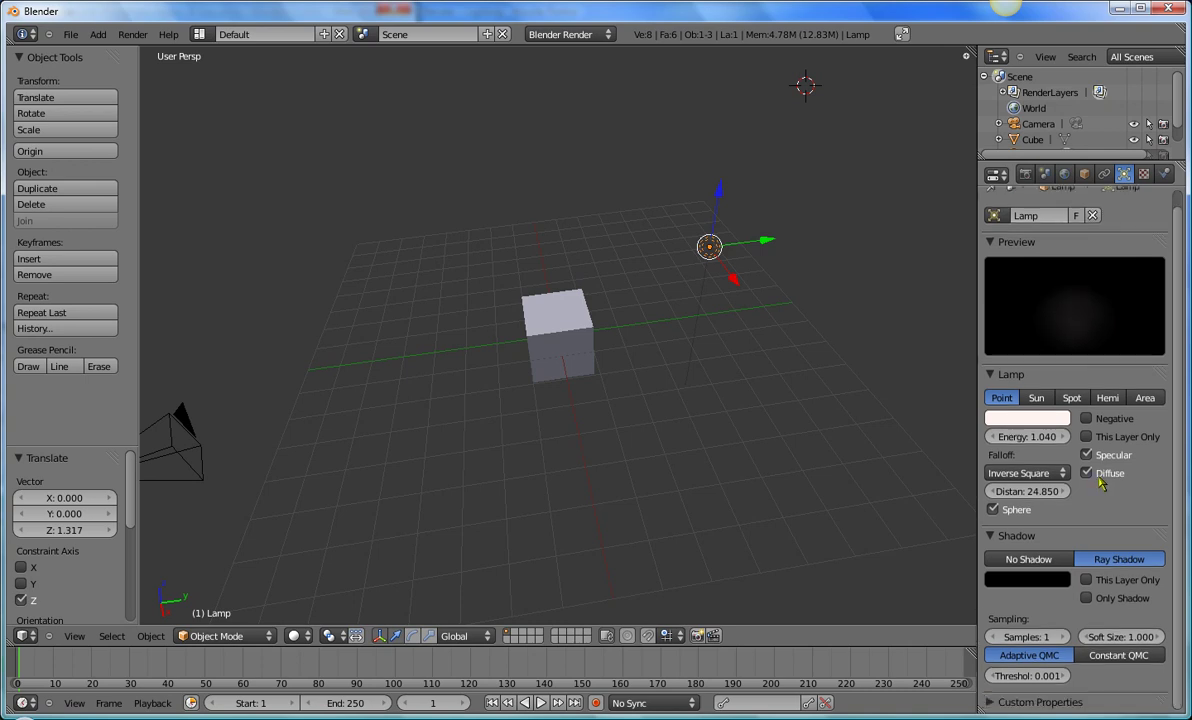
pyautogui.click(992, 375)
pyautogui.click(992, 375)
pyautogui.click(992, 375)
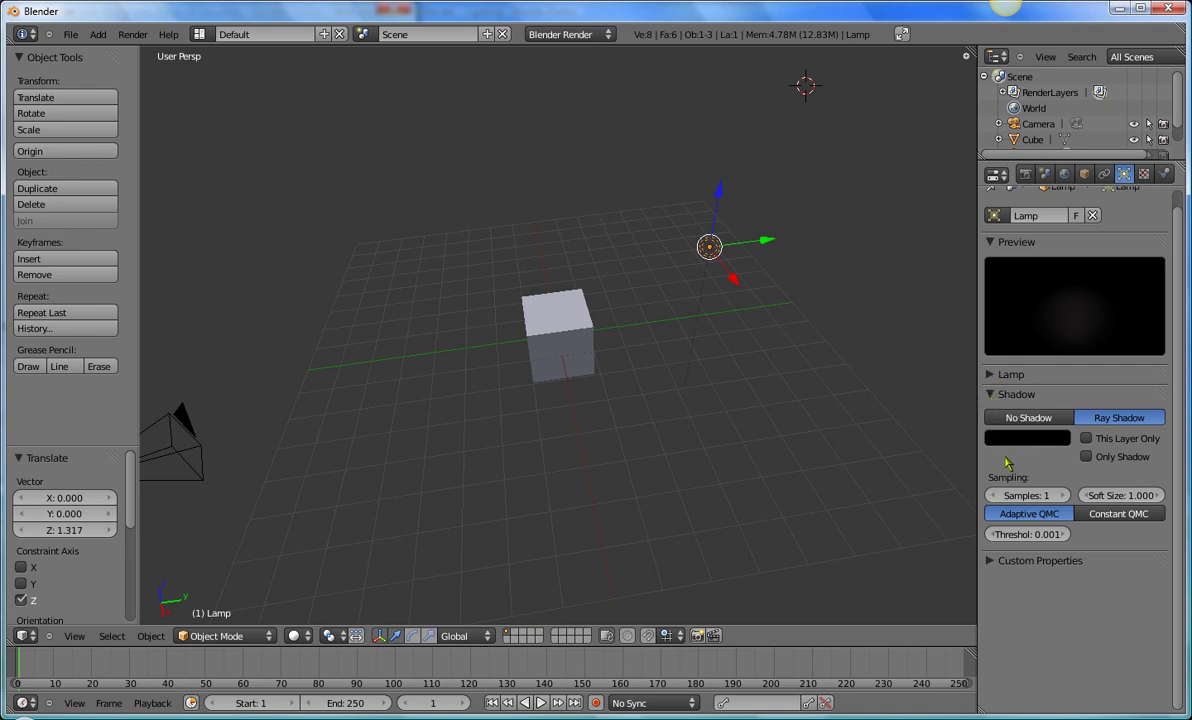
pyautogui.click(1024, 440)
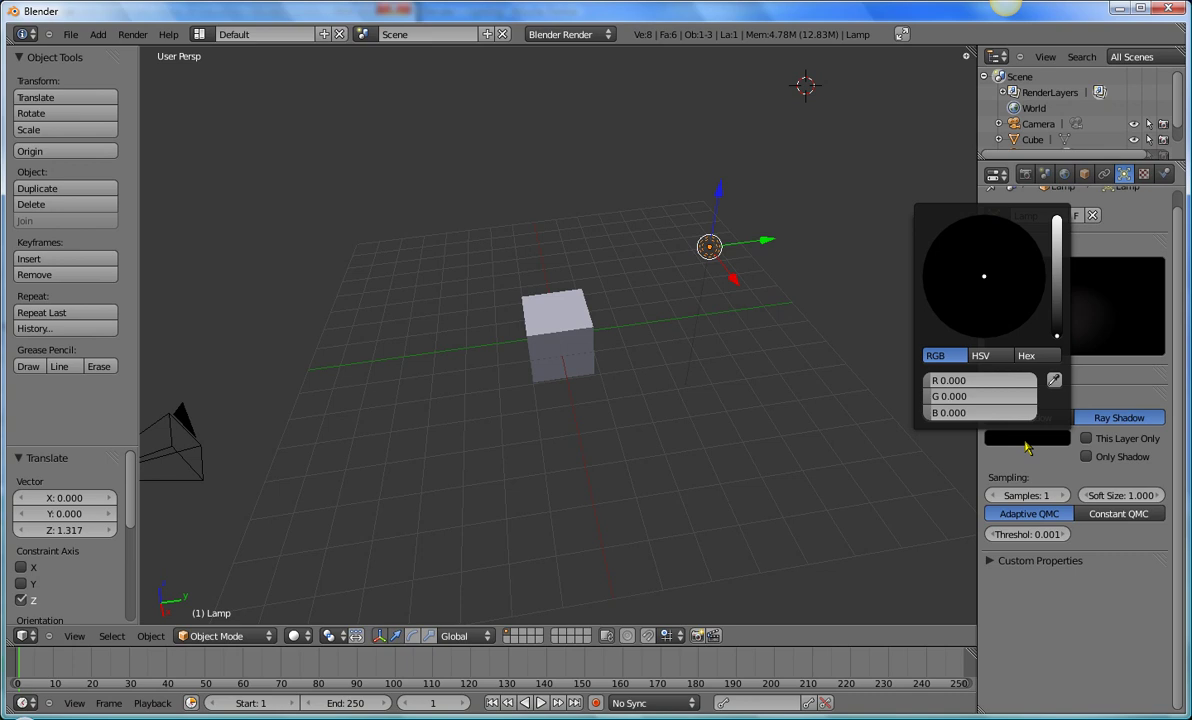
pyautogui.moveTo(1057, 332); pyautogui.dragTo(1054, 354)
# - Toggle Custom Properties, collapse the Shadow panel, and zoom the view out
pyautogui.click(1010, 560)
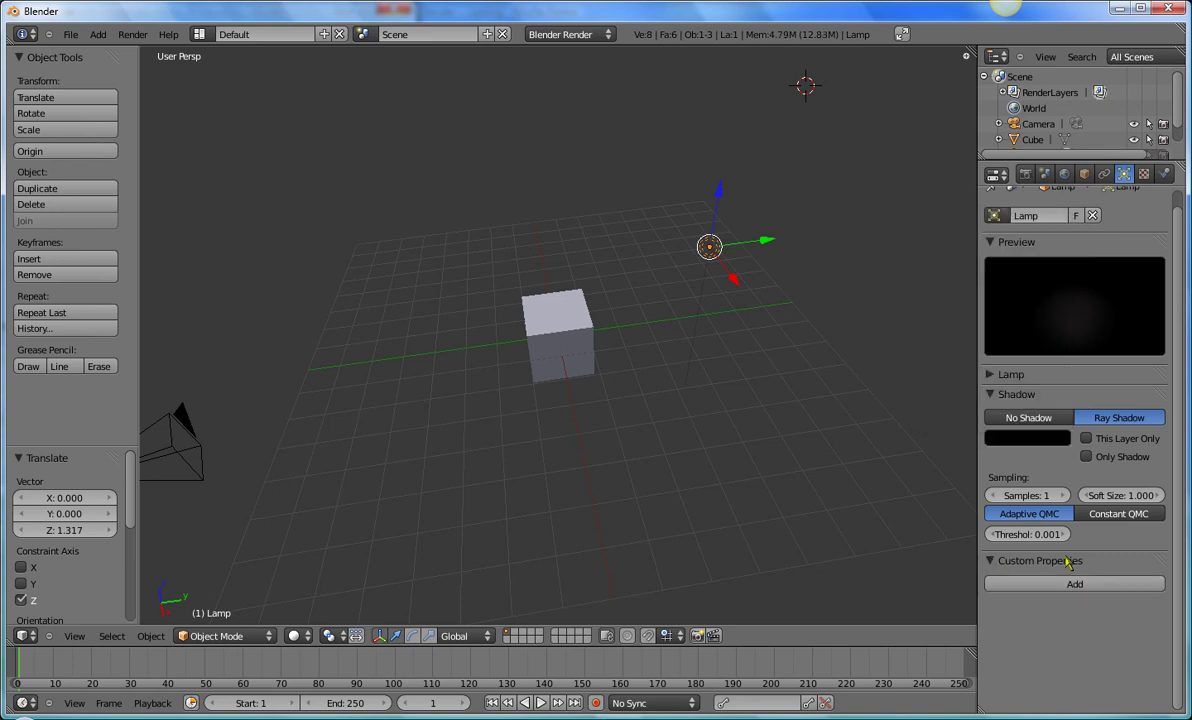
pyautogui.click(1030, 561)
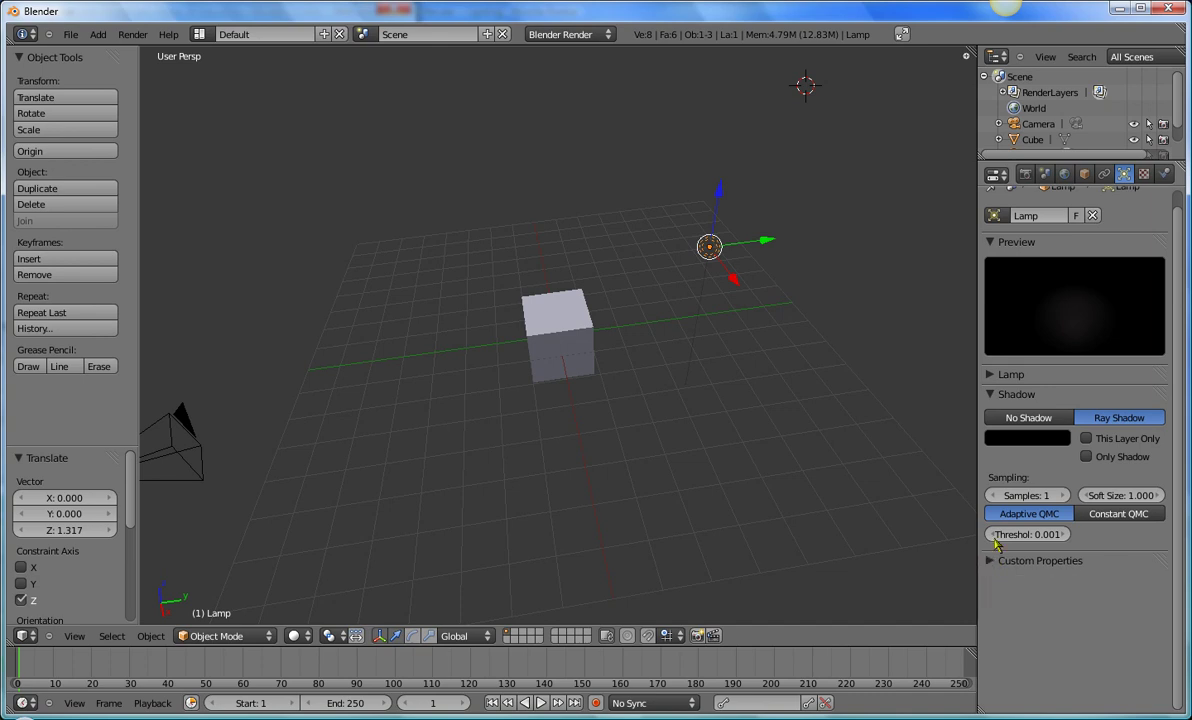
pyautogui.click(993, 393)
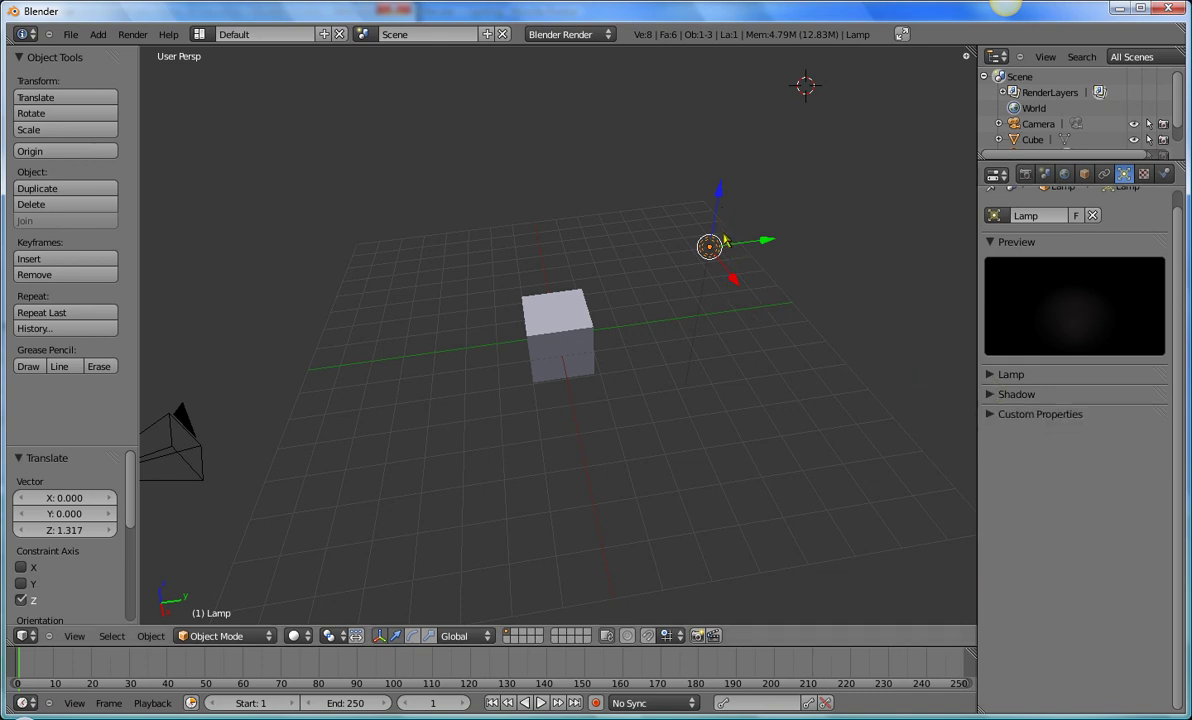
pyautogui.scroll(-5, 715, 301)
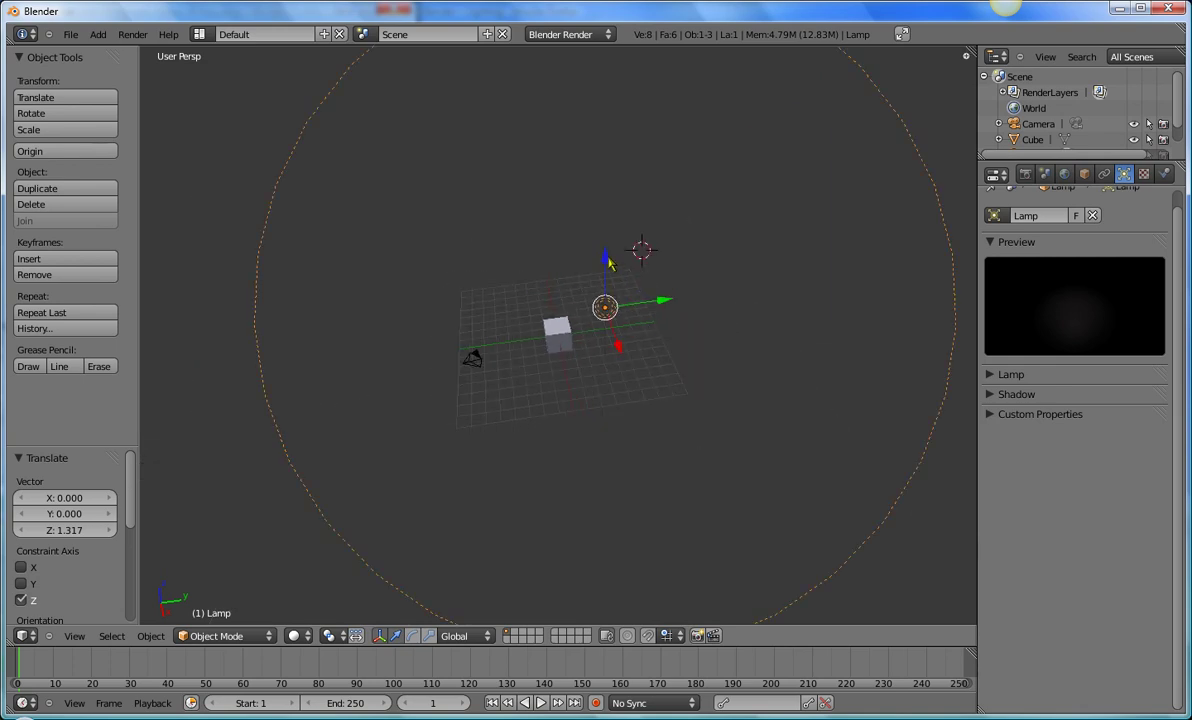
# - Raise the point lamp on Z, then move it 3.592 units back along Y
pyautogui.press('g')
pyautogui.press('z')
pyautogui.click(612, 165)
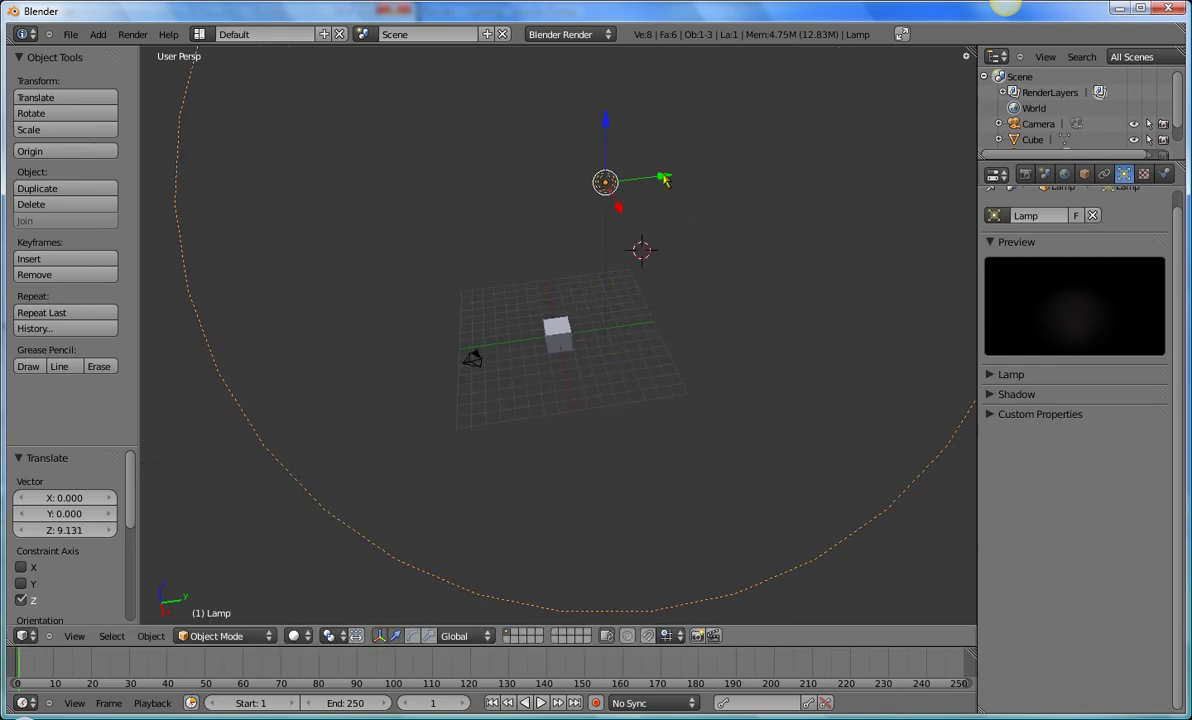
pyautogui.moveTo(665, 180); pyautogui.dragTo(603, 178)
pyautogui.scroll(-3, 645, 245)
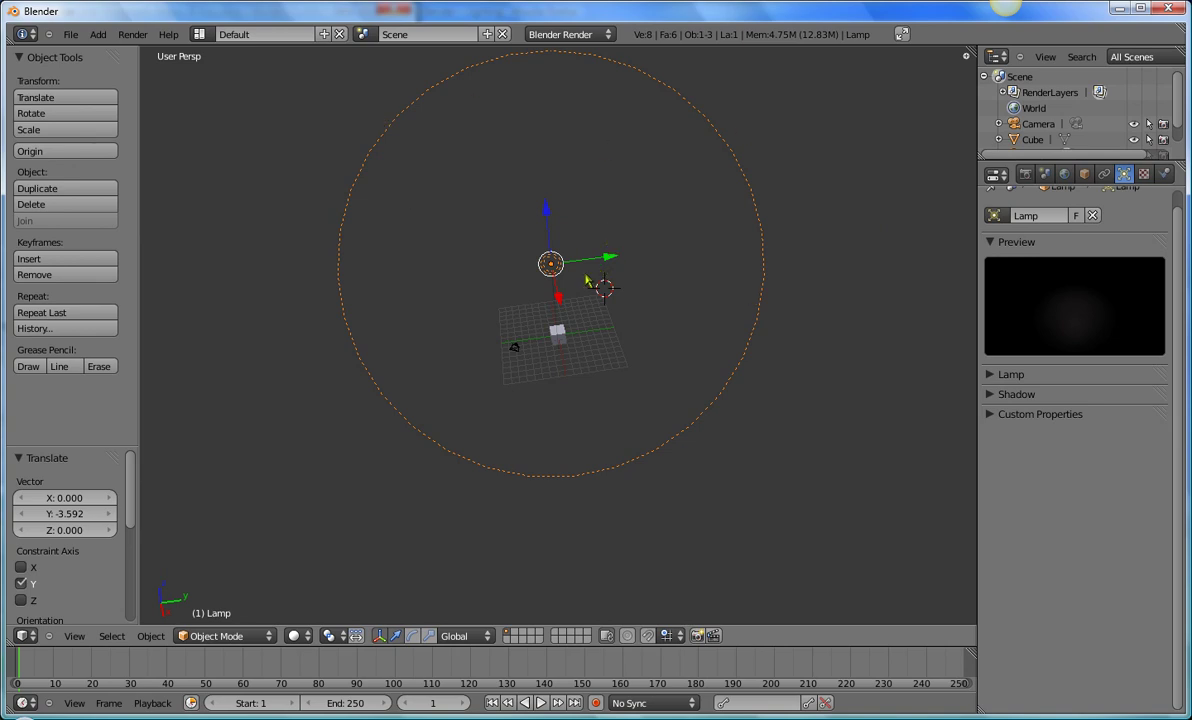
# - Render the scene twice to check the dim lighting, returning to the 3D View each time
pyautogui.press('F12')
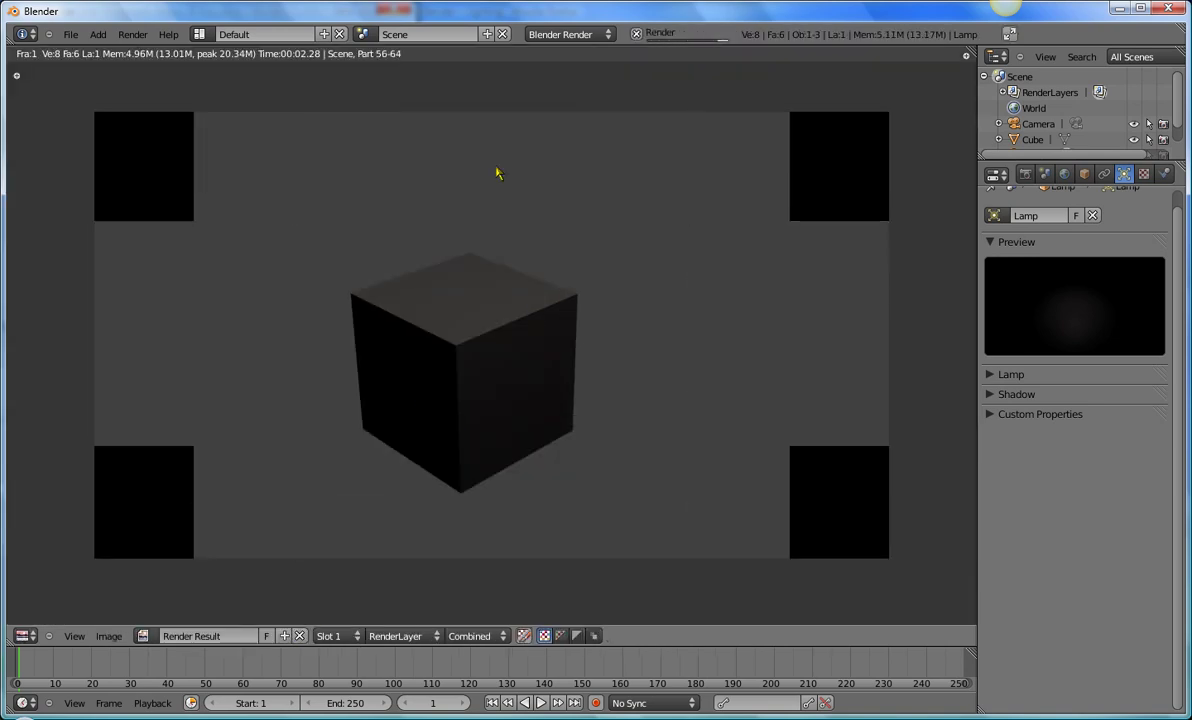
pyautogui.click(30, 634)
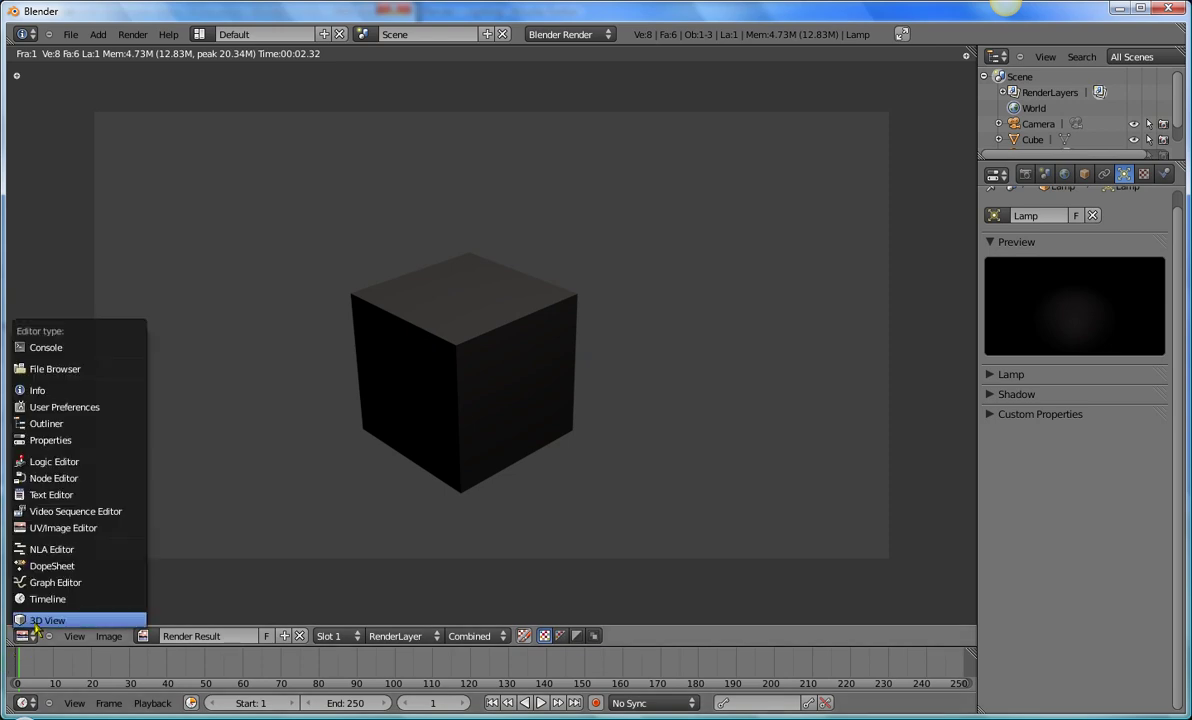
pyautogui.click(36, 622)
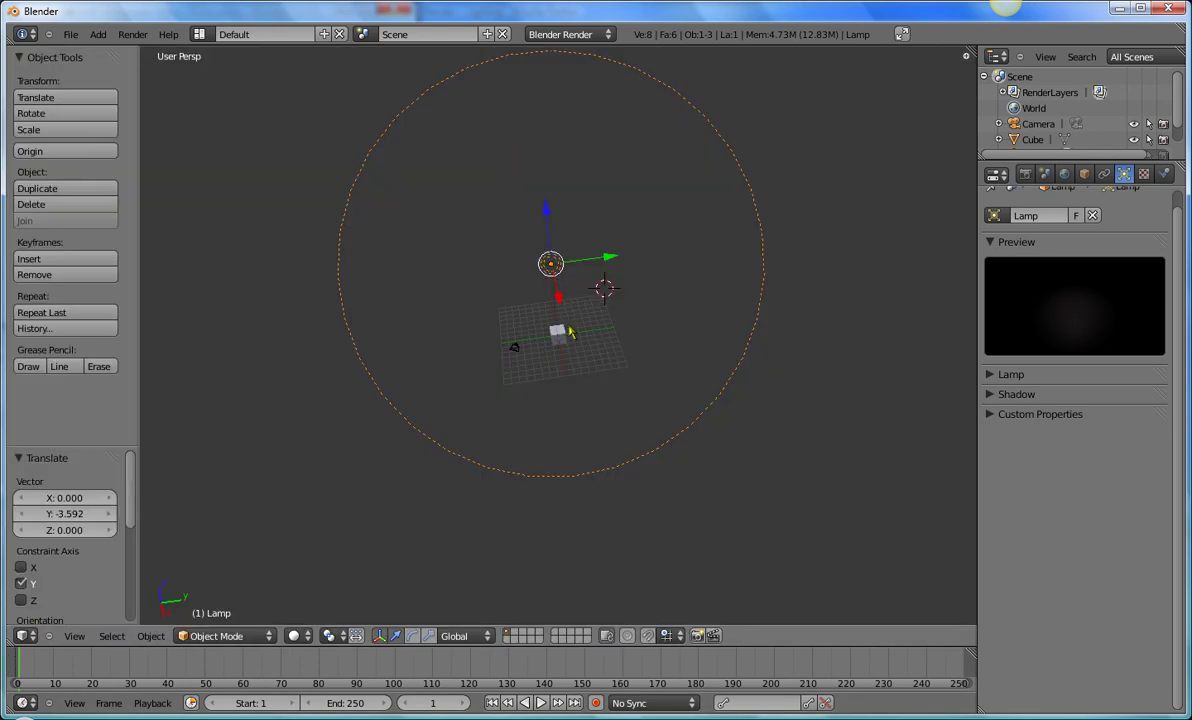
pyautogui.press('F12')
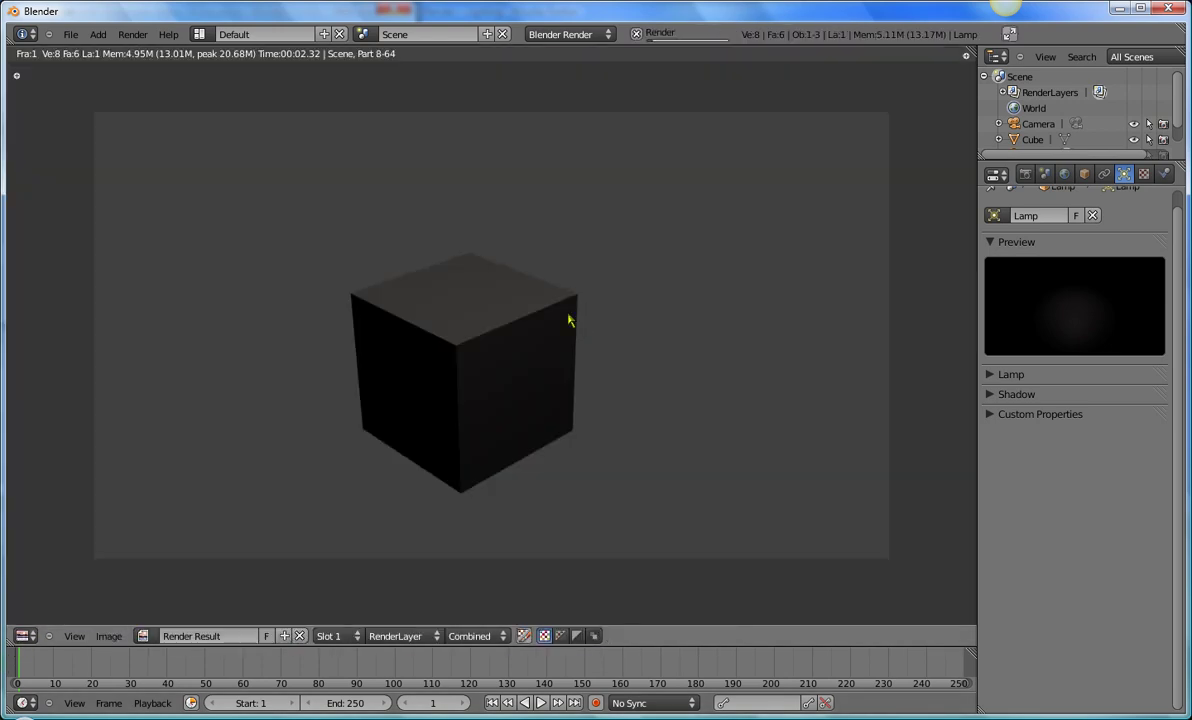
pyautogui.click(30, 637)
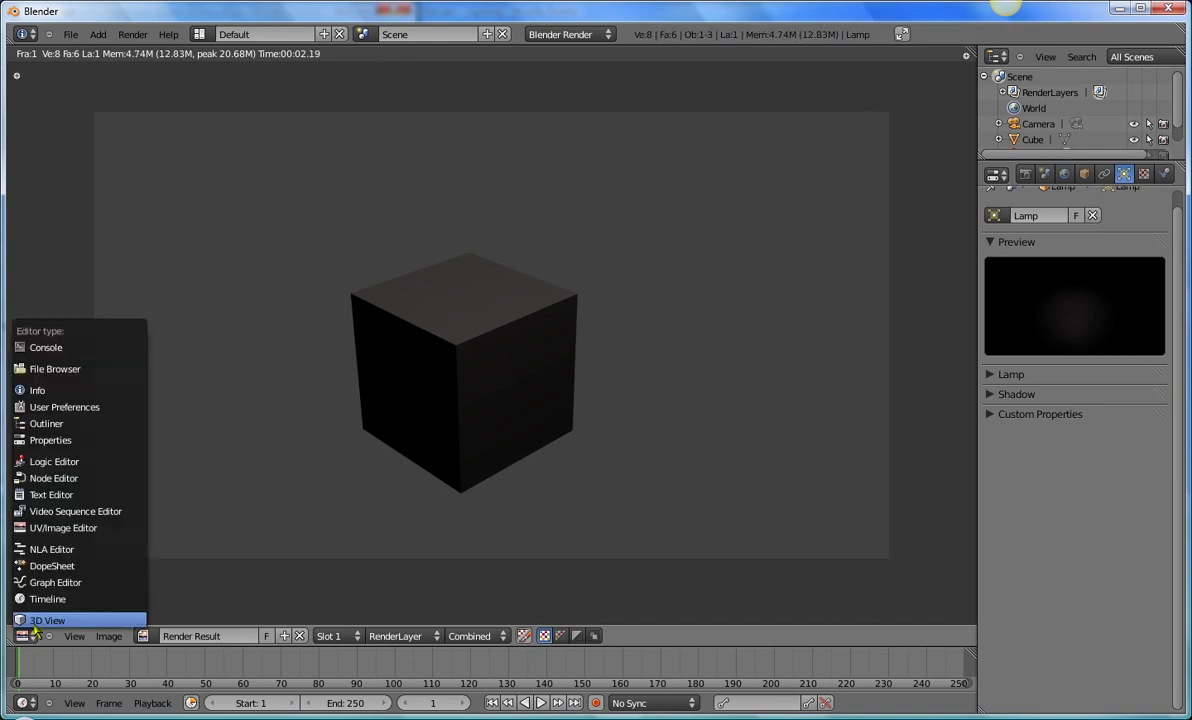
pyautogui.click(36, 616)
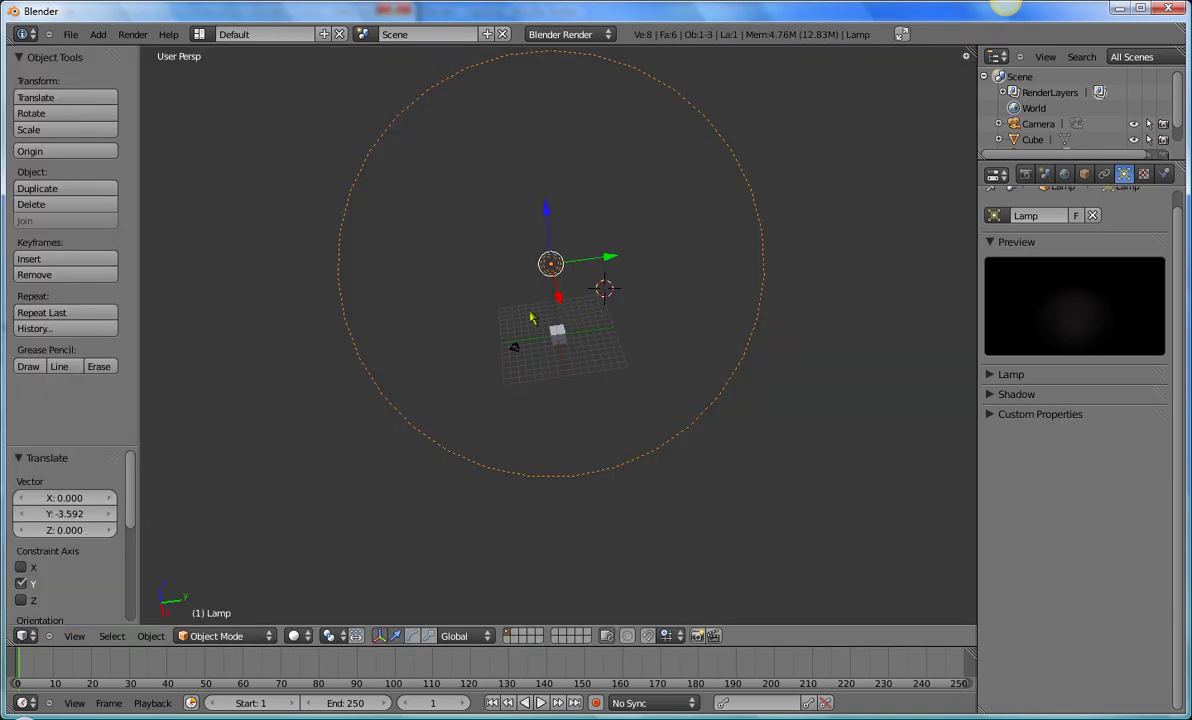
pyautogui.press('x')
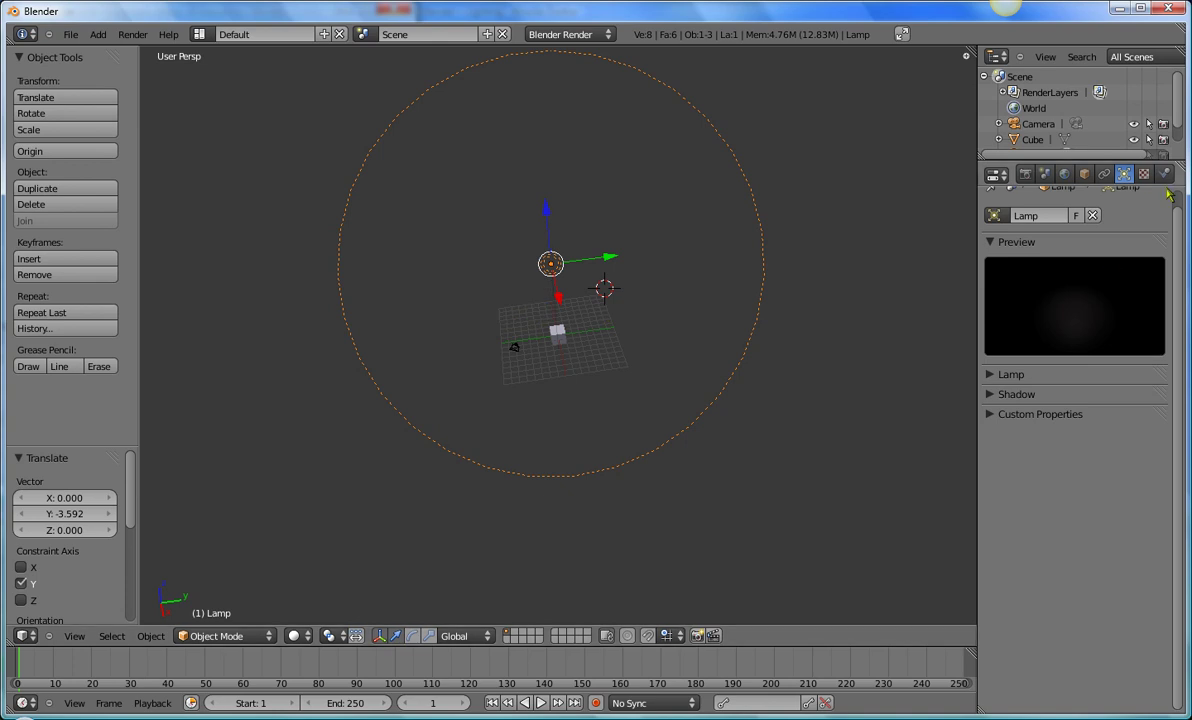
# - Reposition the point lamp until it sits just above the cube (X -1.317, Y 0.884, Z 3.517)
pyautogui.scroll(1, 1177, 285)
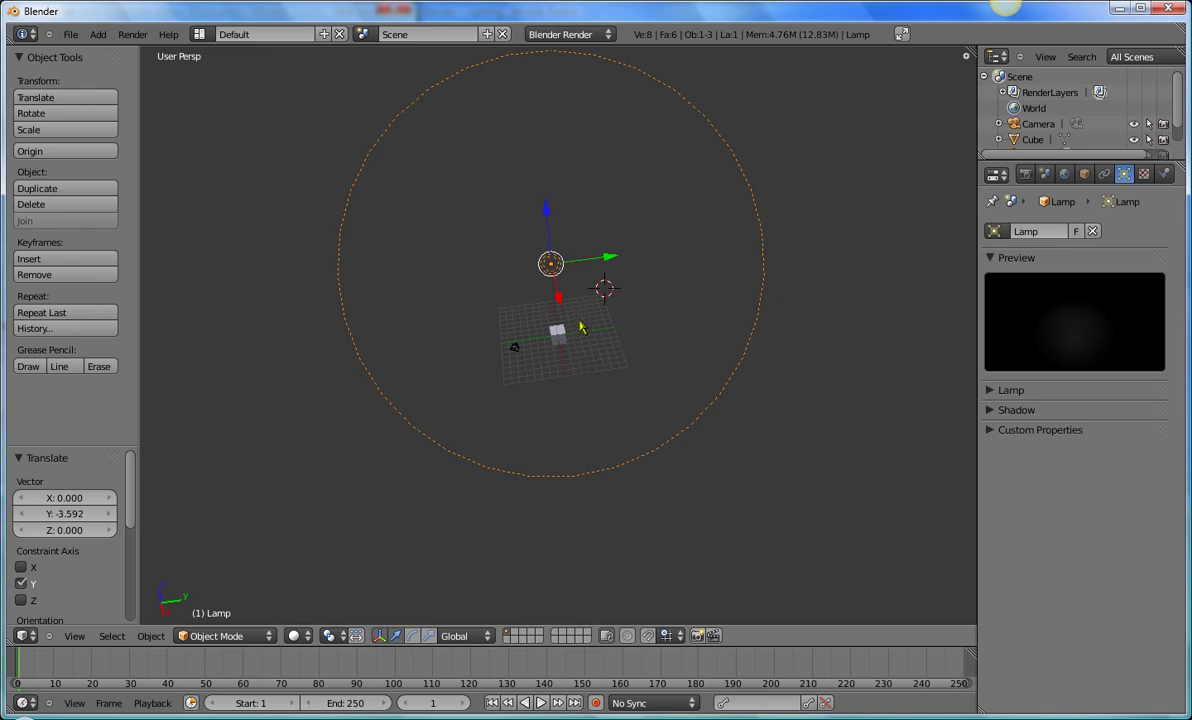
pyautogui.press('g')
pyautogui.click(587, 375)
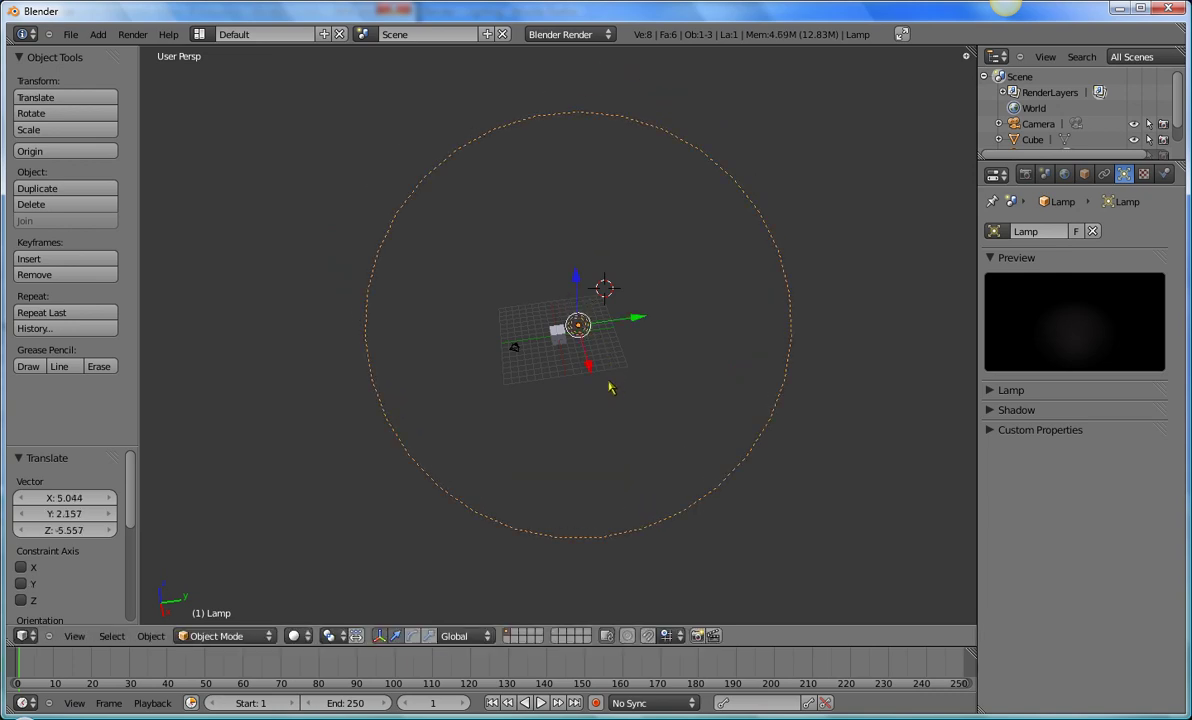
pyautogui.moveTo(587, 375); pyautogui.dragTo(614, 371, button='middle')
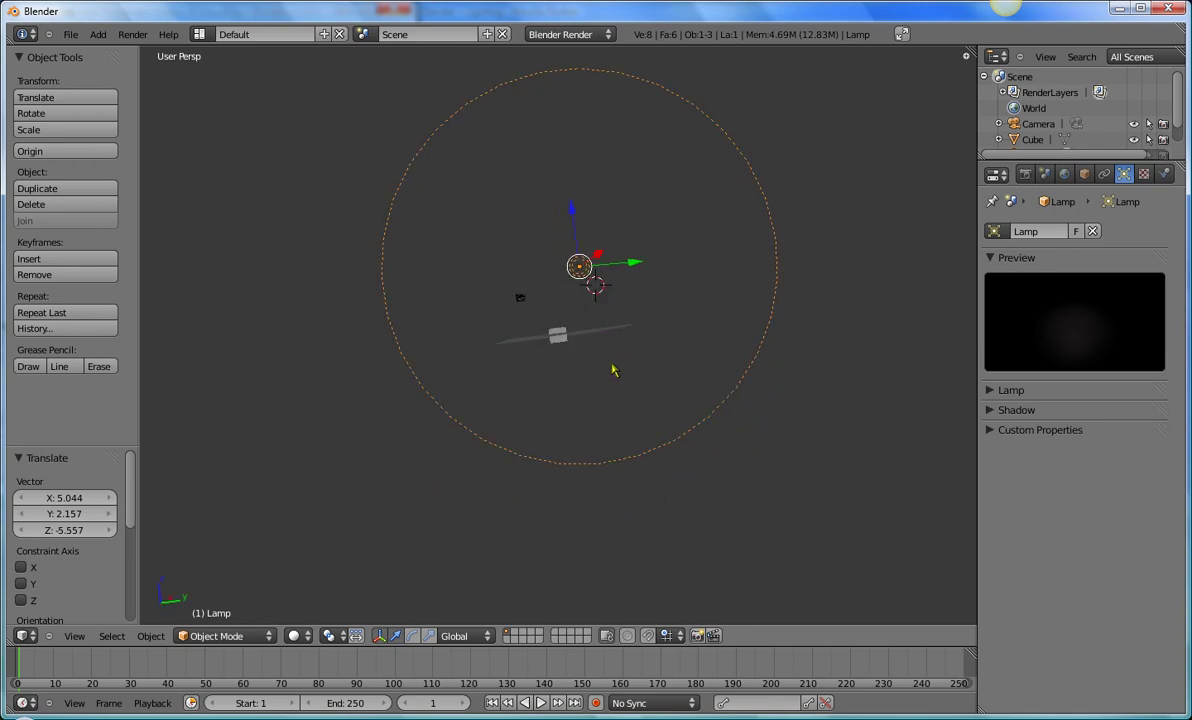
pyautogui.press('g')
pyautogui.click(577, 388)
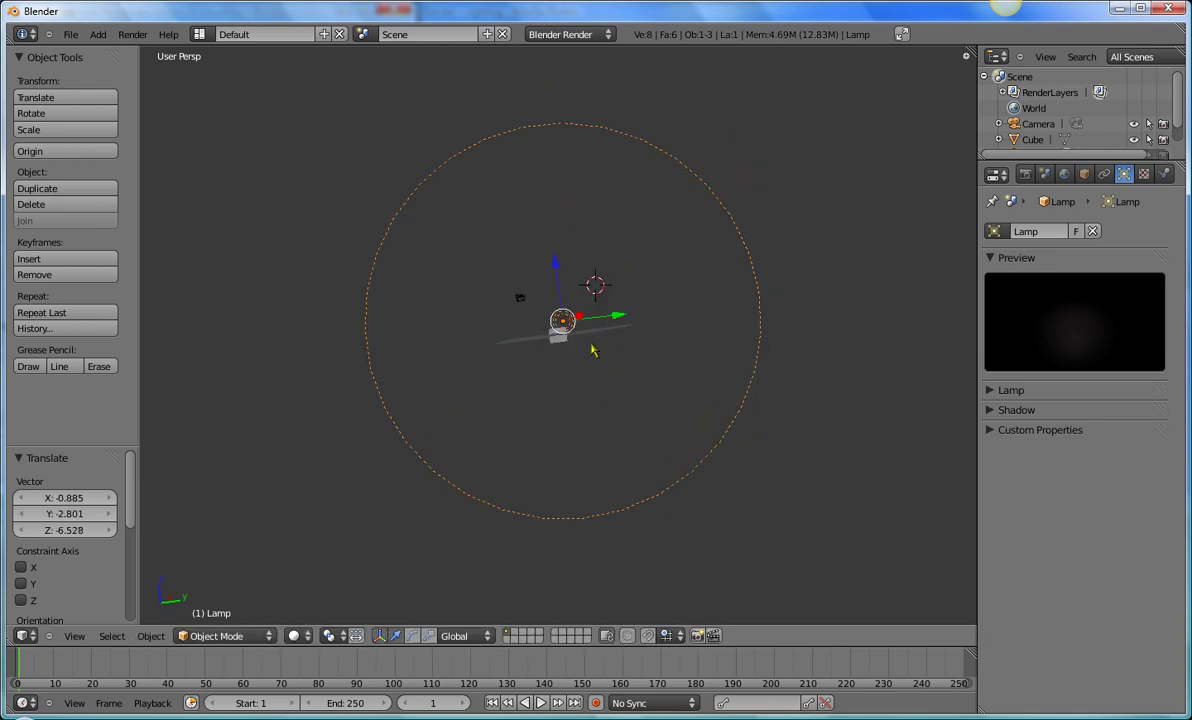
pyautogui.moveTo(592, 350)
pyautogui.mouseDown(button='middle')
pyautogui.moveTo(625, 434)
pyautogui.moveTo(607, 416)
pyautogui.mouseUp(button='middle')
pyautogui.press('g')
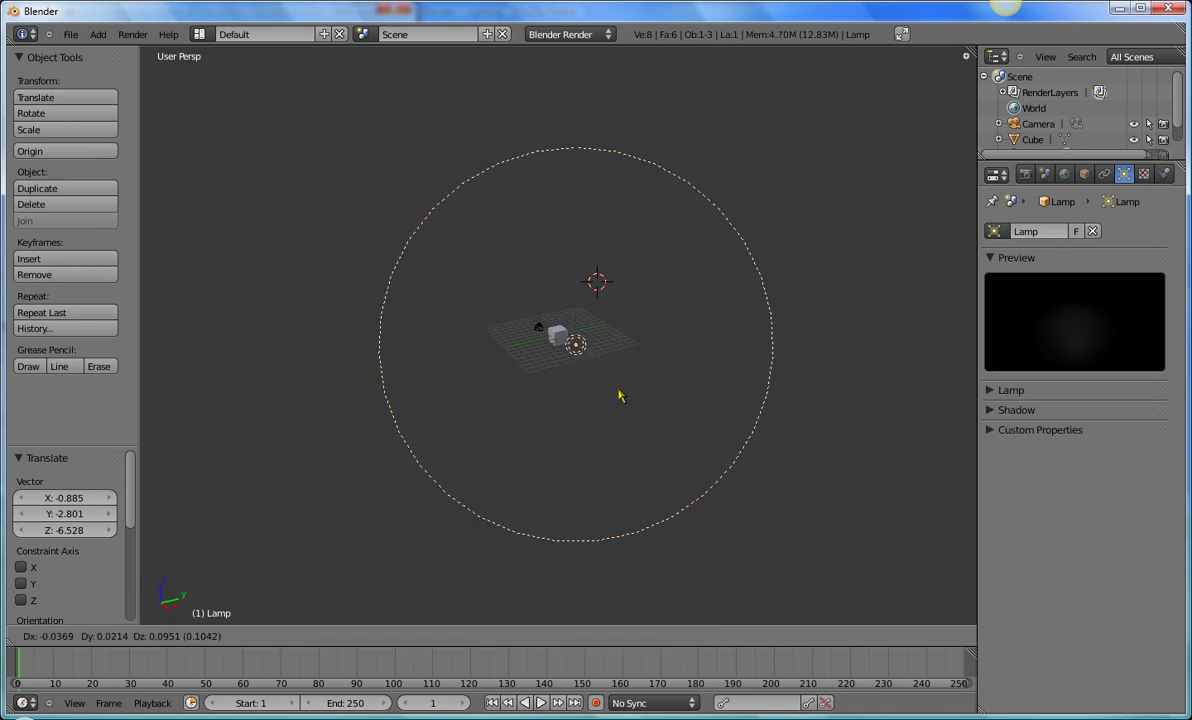
pyautogui.click(620, 367)
pyautogui.moveTo(574, 343); pyautogui.dragTo(537, 357, button='middle')
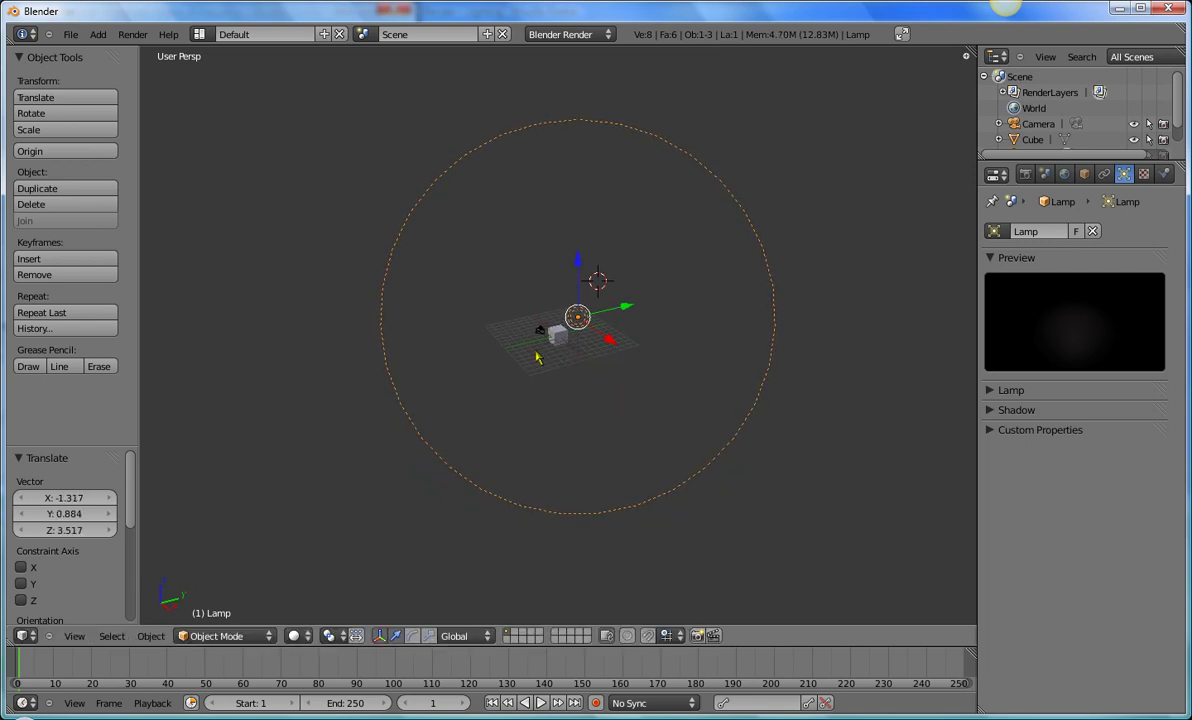
pyautogui.hotkey('shift', 'a')
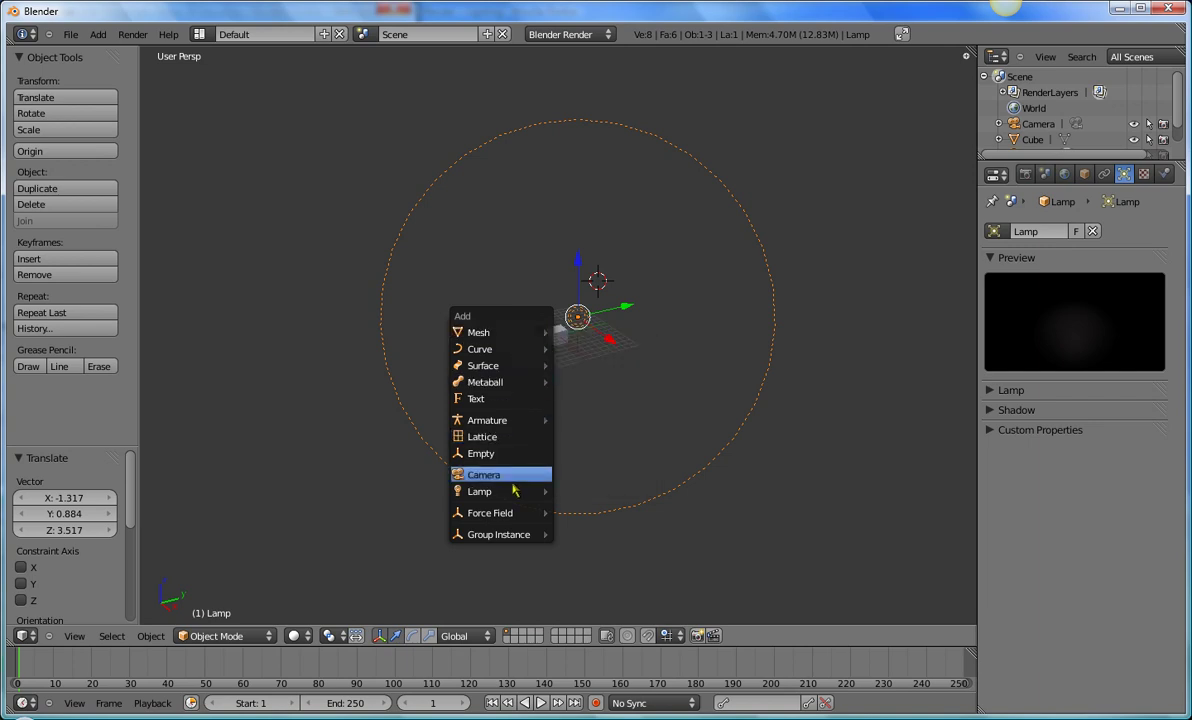
pyautogui.moveTo(498, 491)
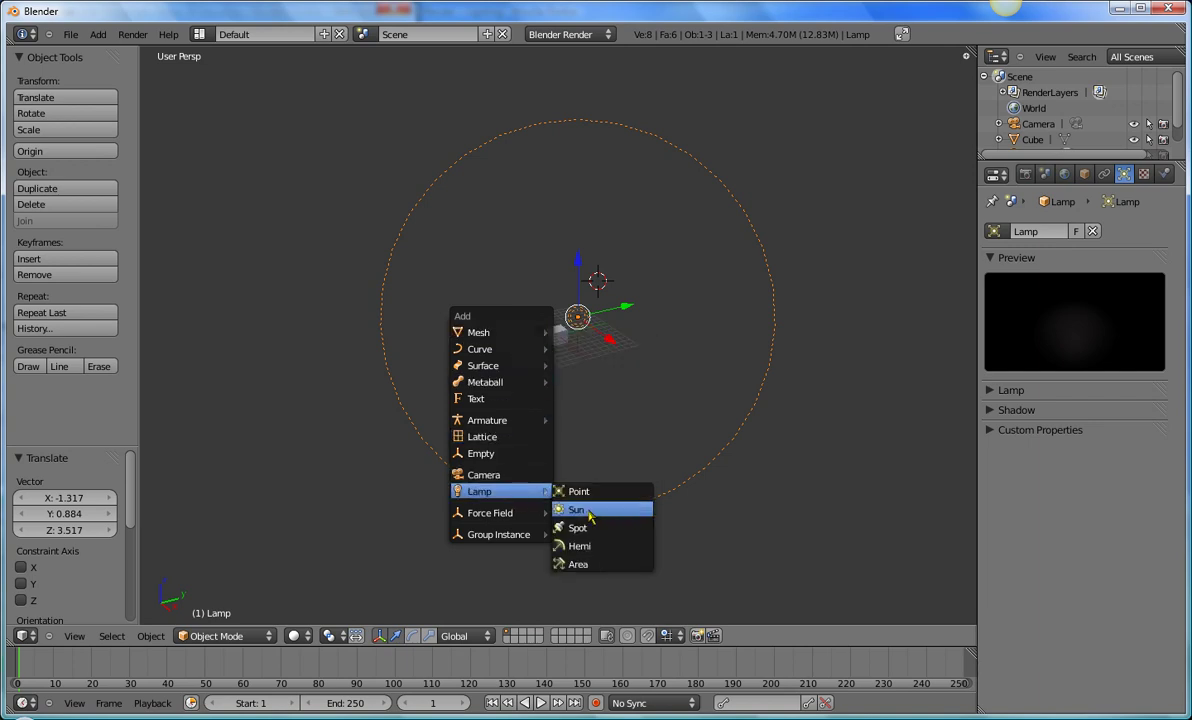
# - Add a Sun lamp, raise it 10.109 on Z, shift it -6.338 along Y, and zoom in
pyautogui.click(587, 512)
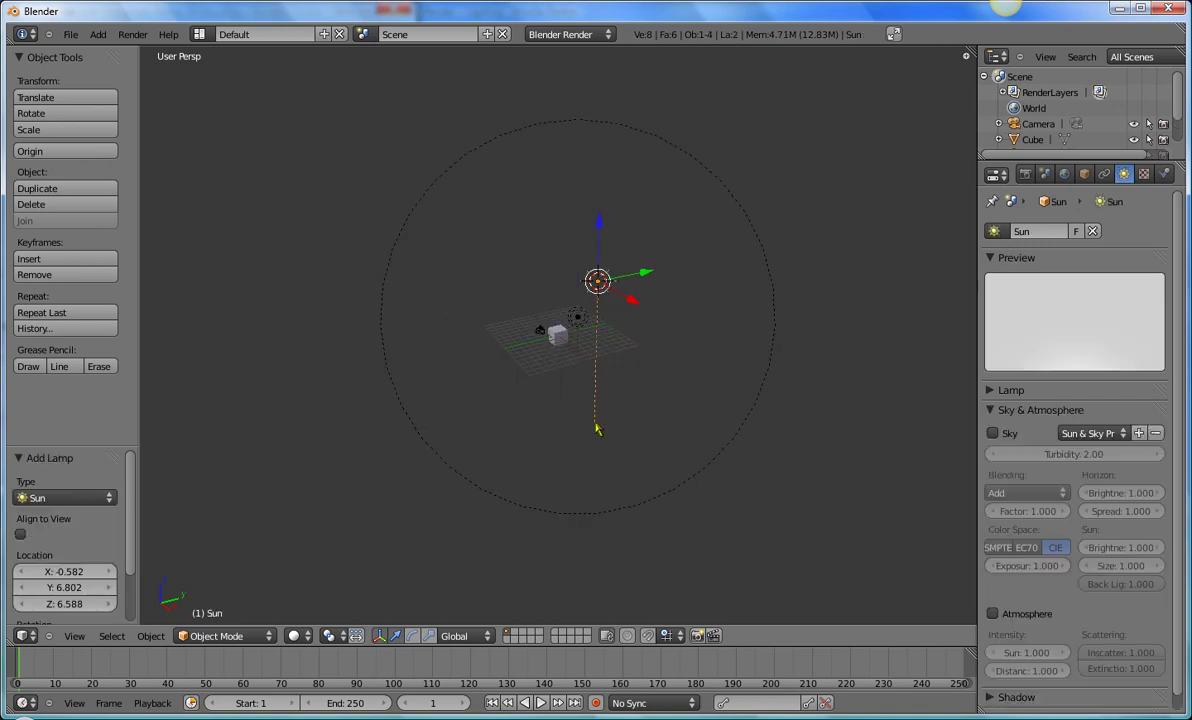
pyautogui.moveTo(600, 225); pyautogui.dragTo(603, 152)
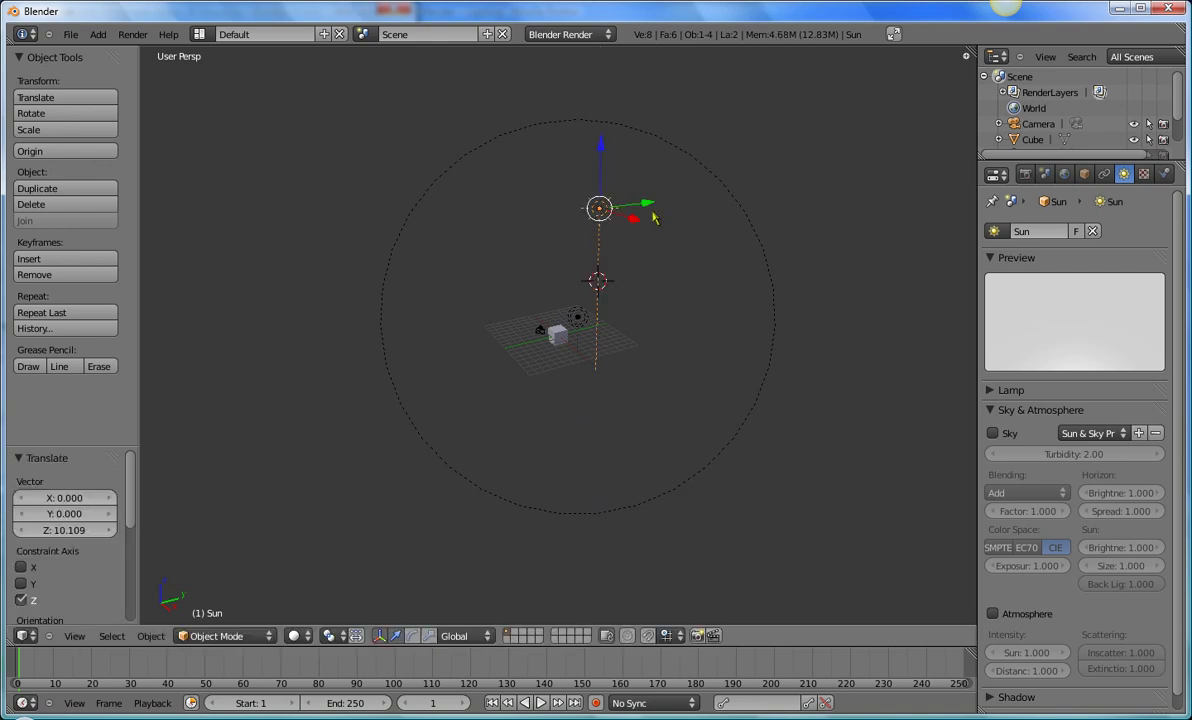
pyautogui.moveTo(651, 207); pyautogui.dragTo(610, 219)
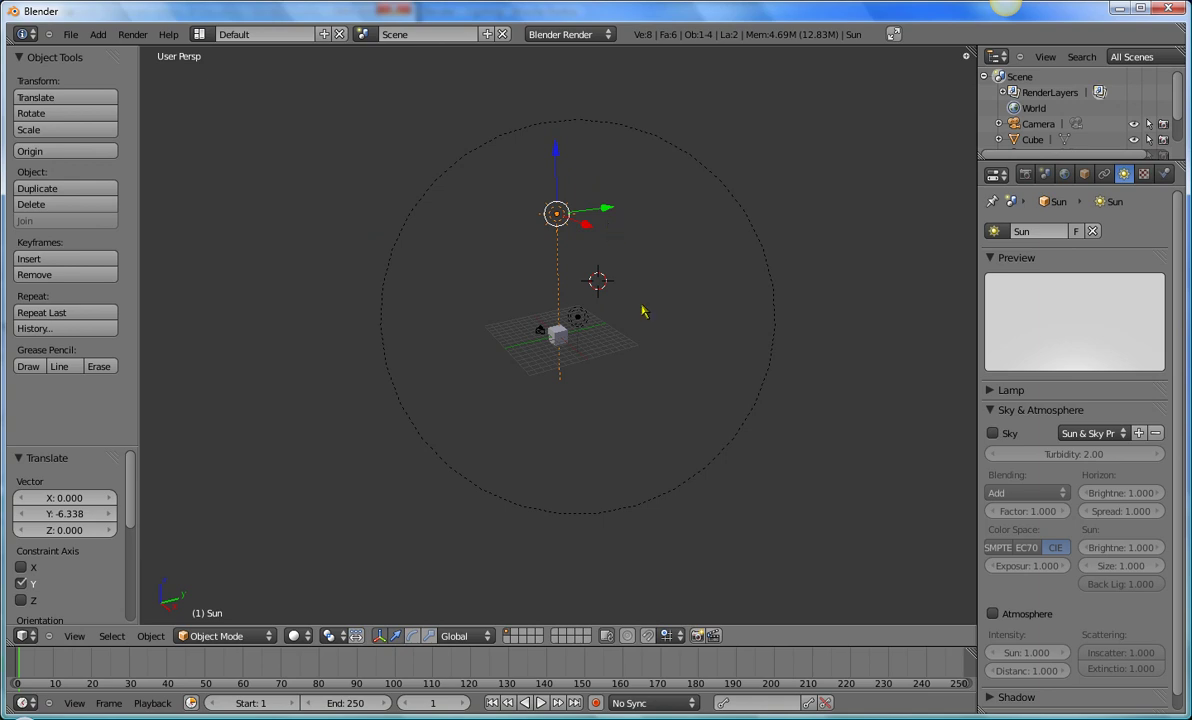
pyautogui.moveTo(770, 443)
pyautogui.mouseDown(button='middle')
pyautogui.moveTo(657, 471)
pyautogui.moveTo(753, 433)
pyautogui.mouseUp(button='middle')
pyautogui.scroll(2, 601, 367)
pyautogui.scroll(3, 601, 370)
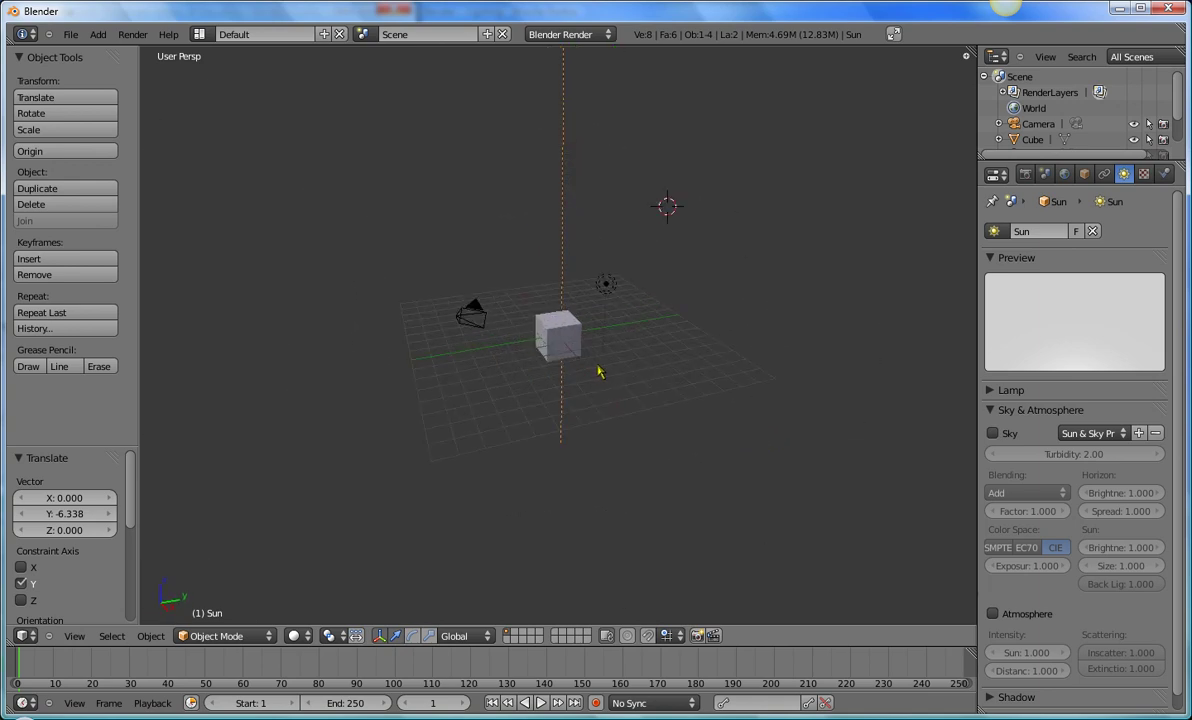
pyautogui.scroll(3, 604, 365)
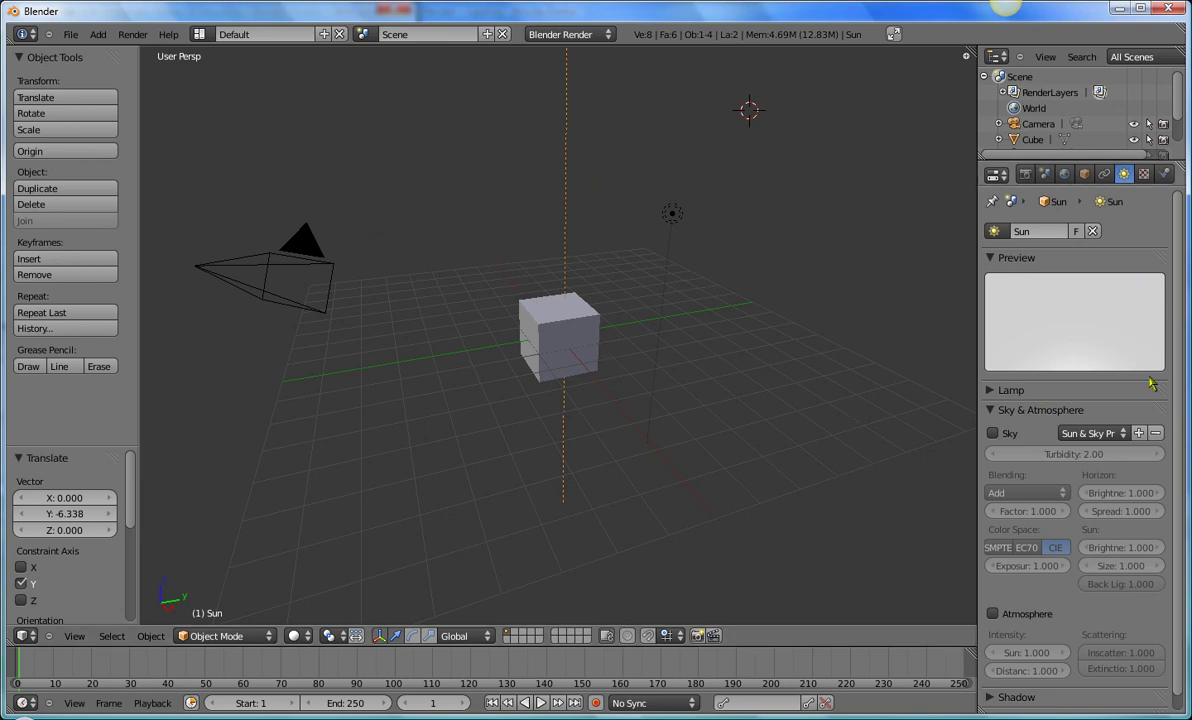
# - Toggle the Sun lamp's Sky option under Sky & Atmosphere, leaving it unchecked
pyautogui.click(993, 433)
pyautogui.click(995, 437)
pyautogui.click(999, 441)
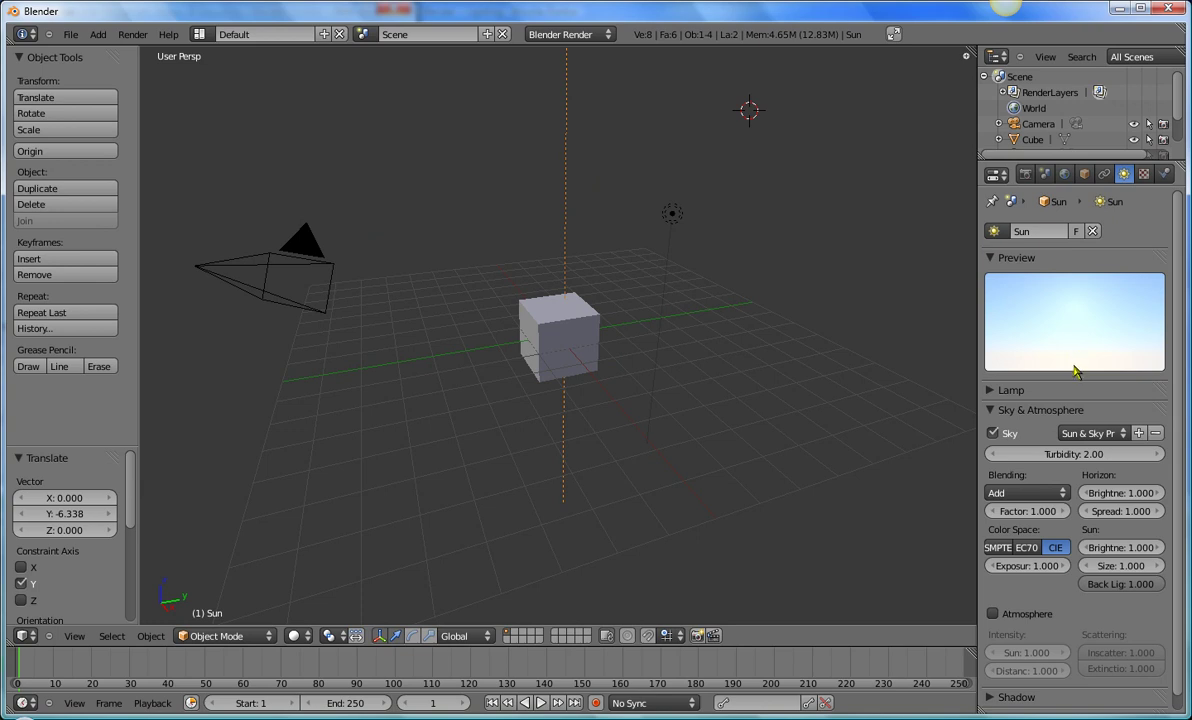
pyautogui.click(993, 433)
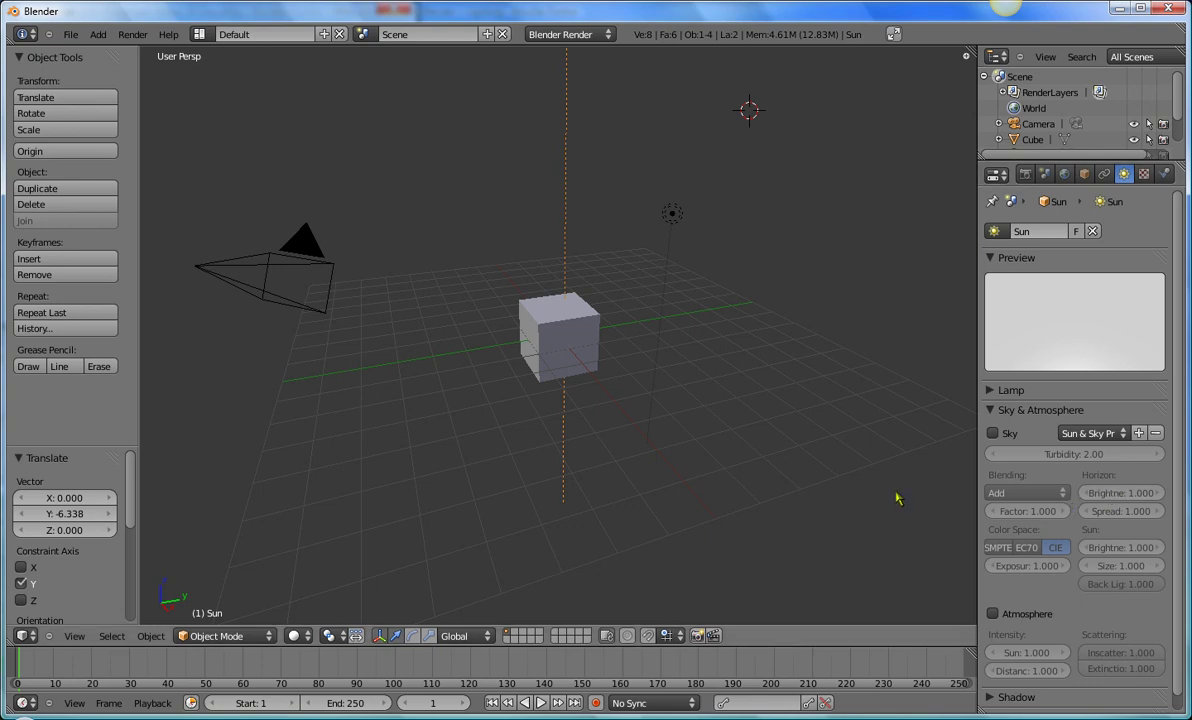
# - Render the Sun-lit scene, then return to the 3D View
pyautogui.press('F12')
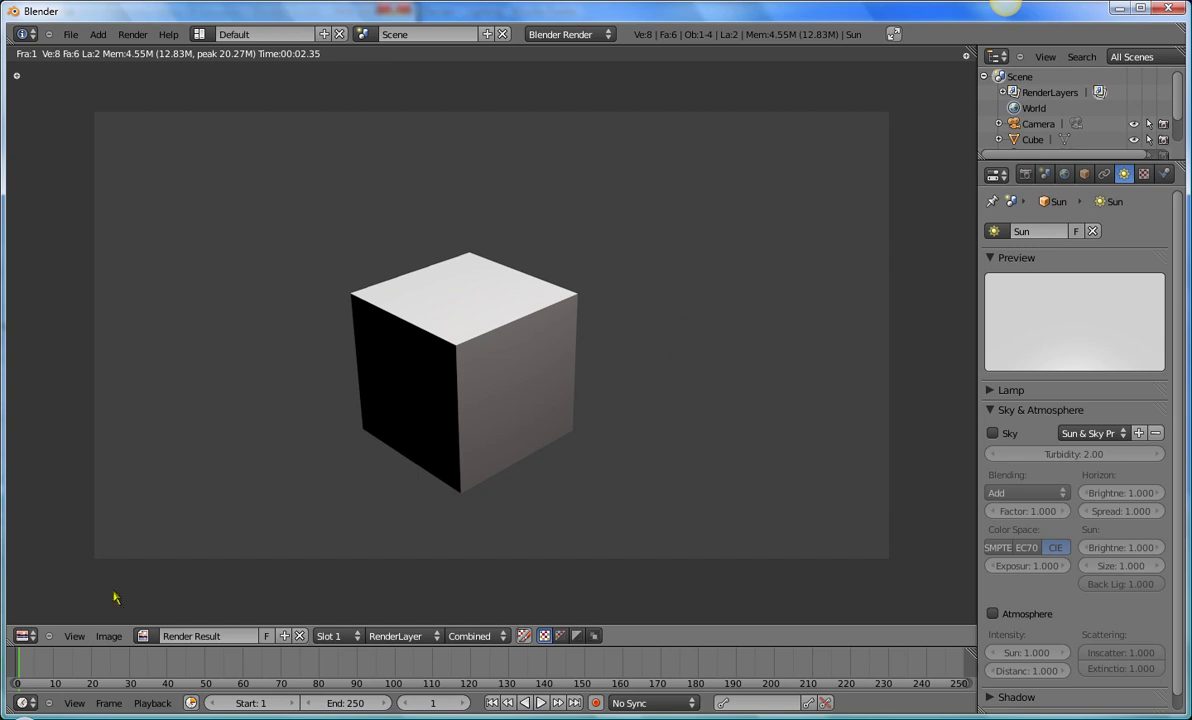
pyautogui.click(25, 636)
pyautogui.click(37, 590)
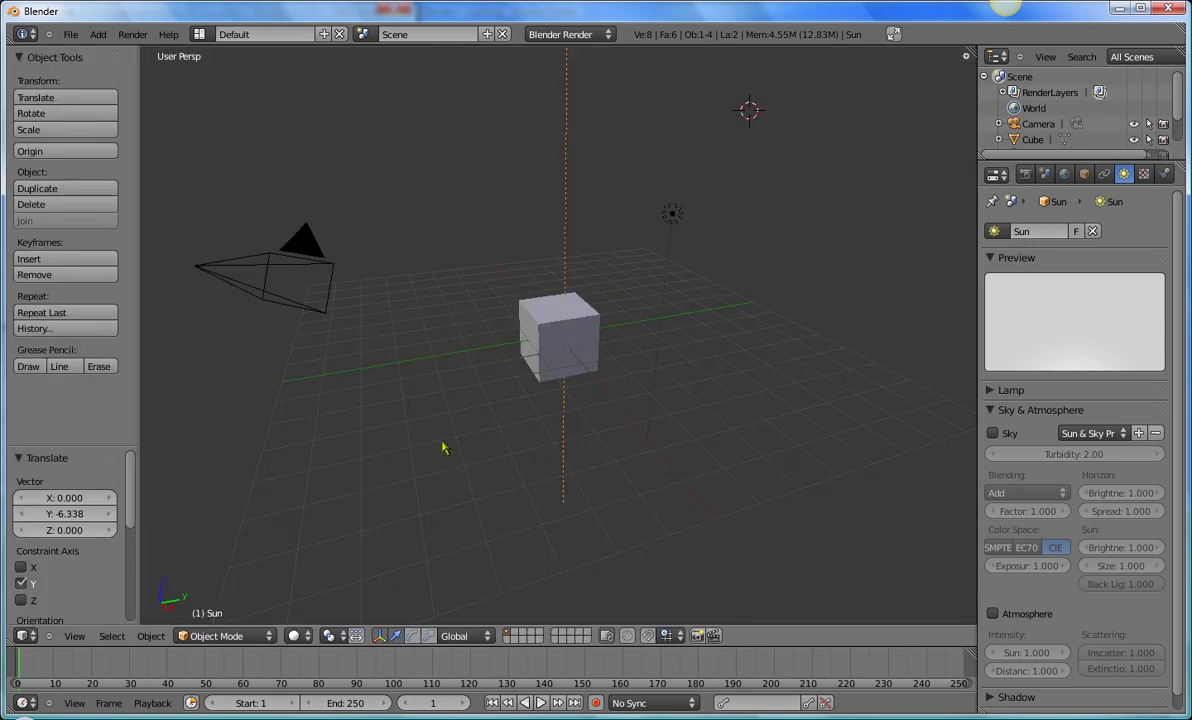
# - Bring up the Add menu's lamp types: Point, Sun, Spot, Hemi and Area
pyautogui.hotkey('shift', 'a')
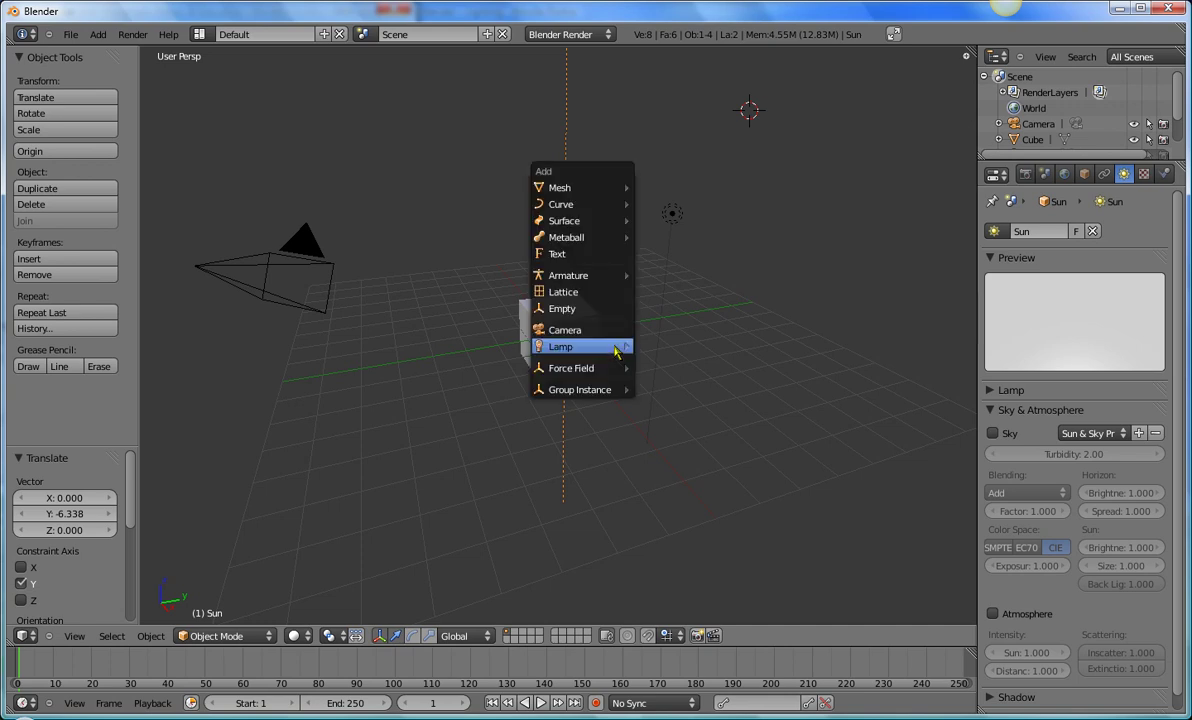